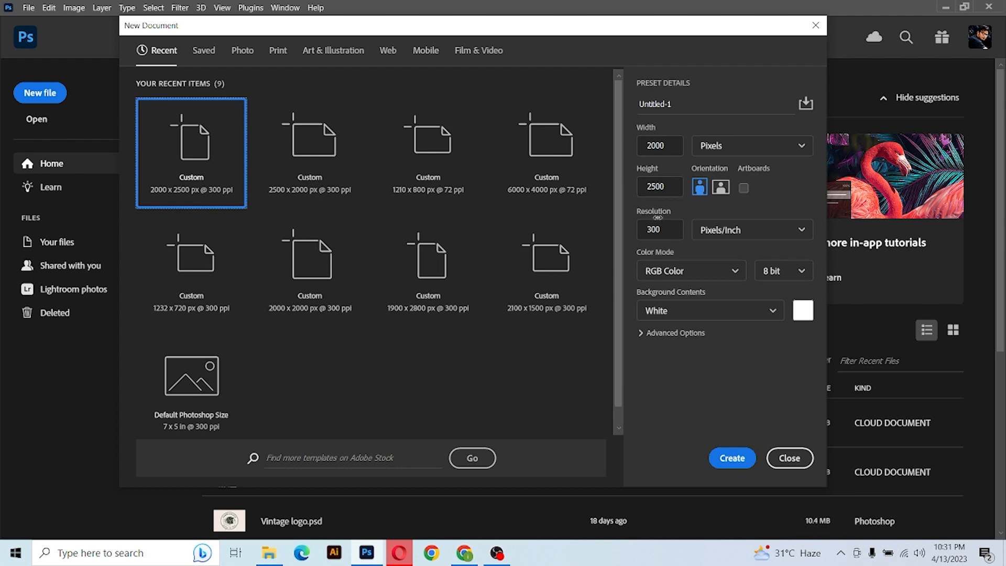
# Create a new 2000 × 2500 px, 300 ppi document and embed the photo pexels-sindre-fs-1040880 filling the canvas.
pyautogui.click(729, 456)
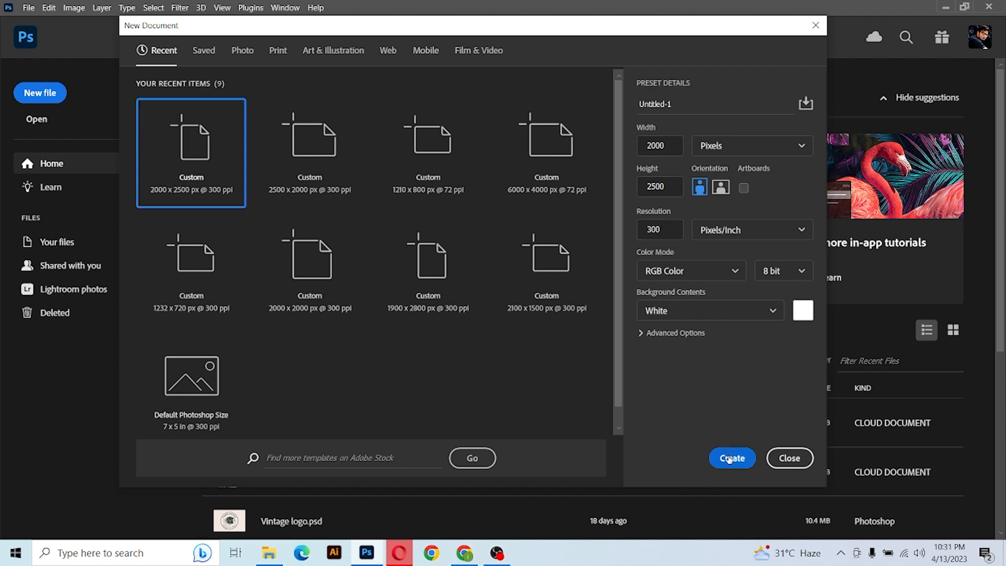
pyautogui.click(24, 7)
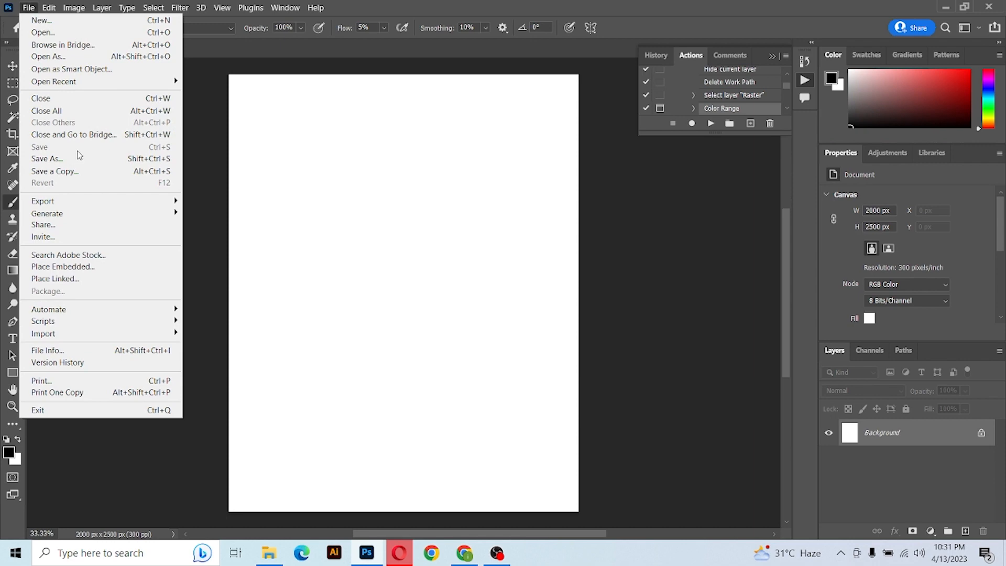
pyautogui.click(93, 266)
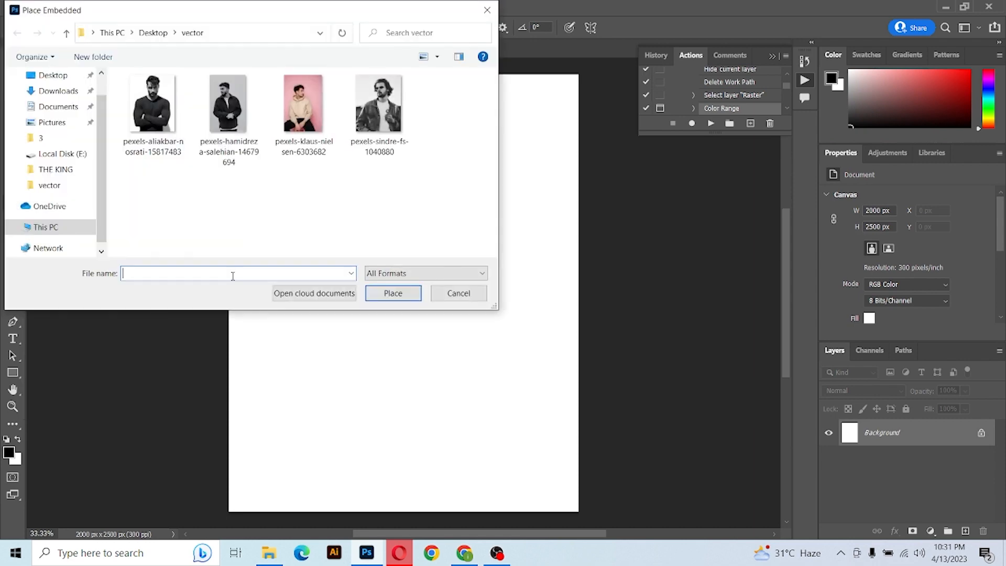
pyautogui.doubleClick(378, 105)
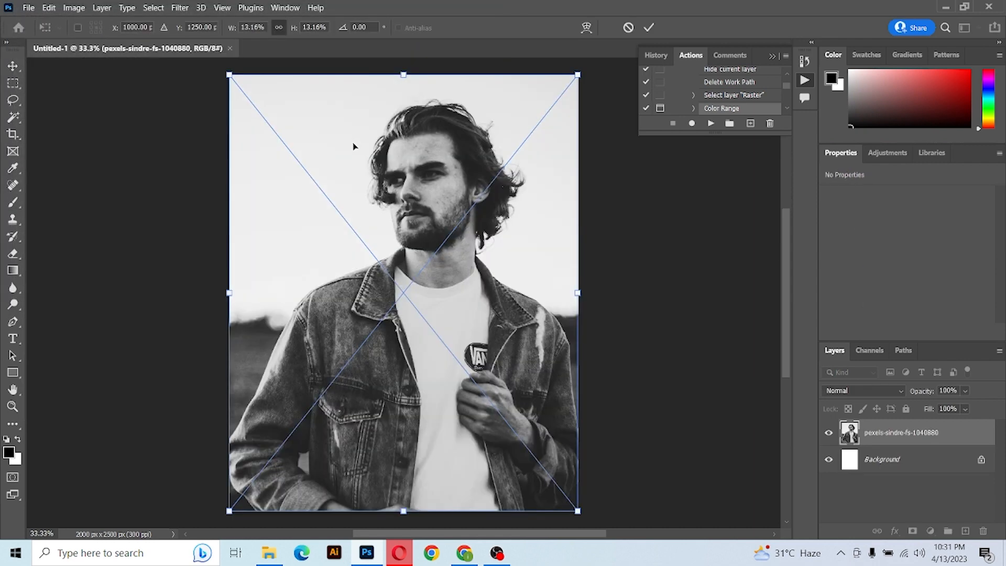
pyautogui.click(651, 28)
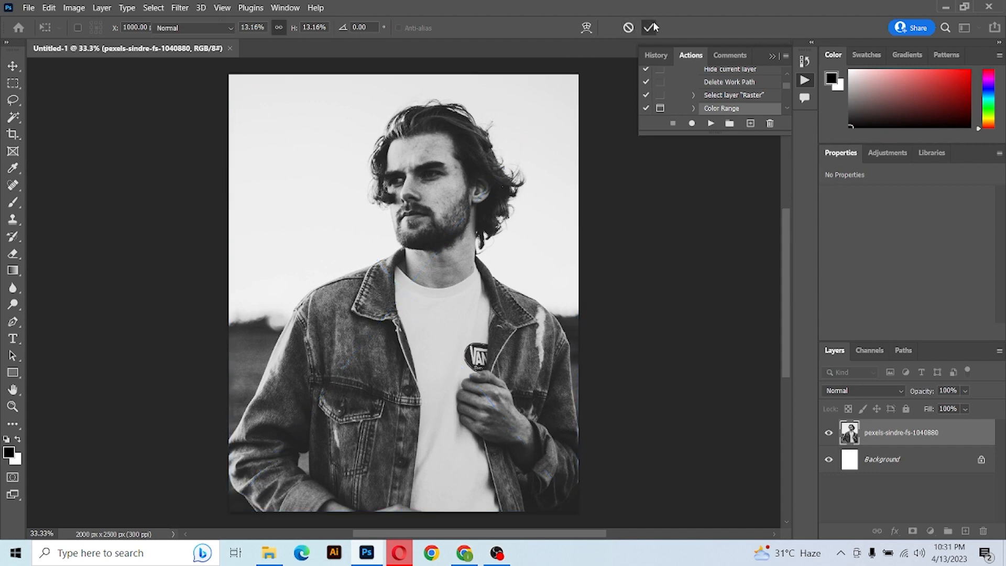
# Delete the white Background layer.
pyautogui.click(923, 463)
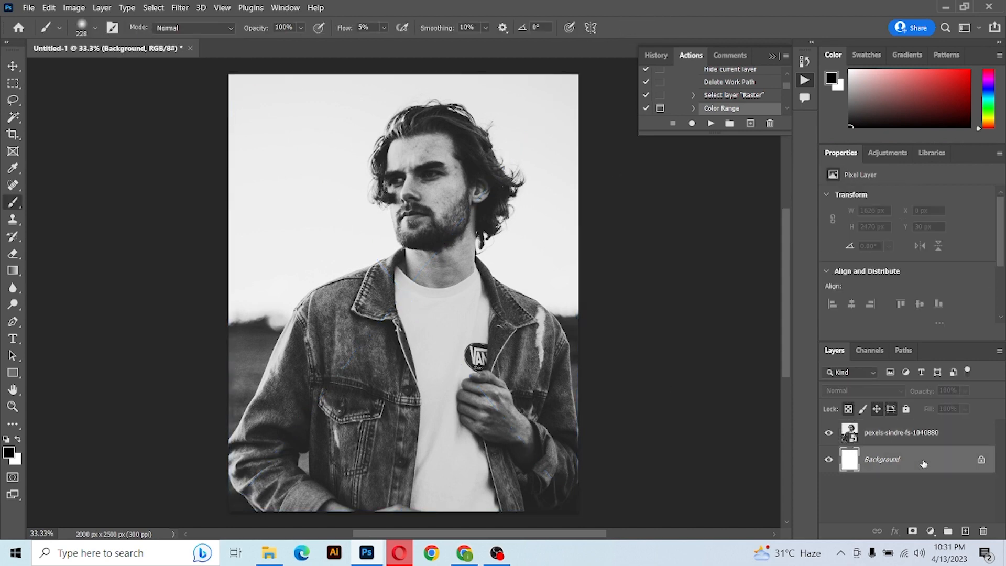
pyautogui.press('Delete')
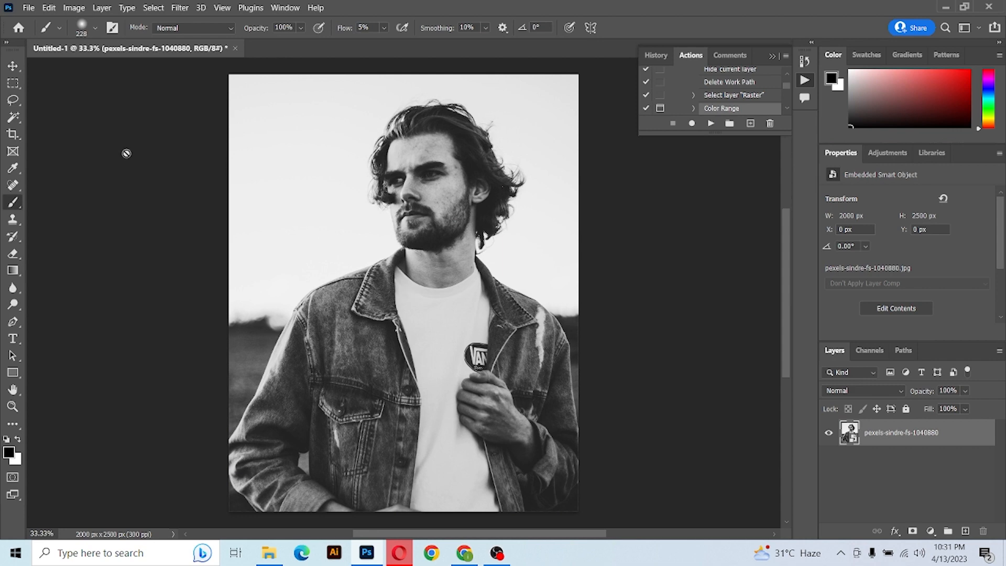
# Select the man as the subject and mask the photo layer to remove its background.
pyautogui.click(14, 119)
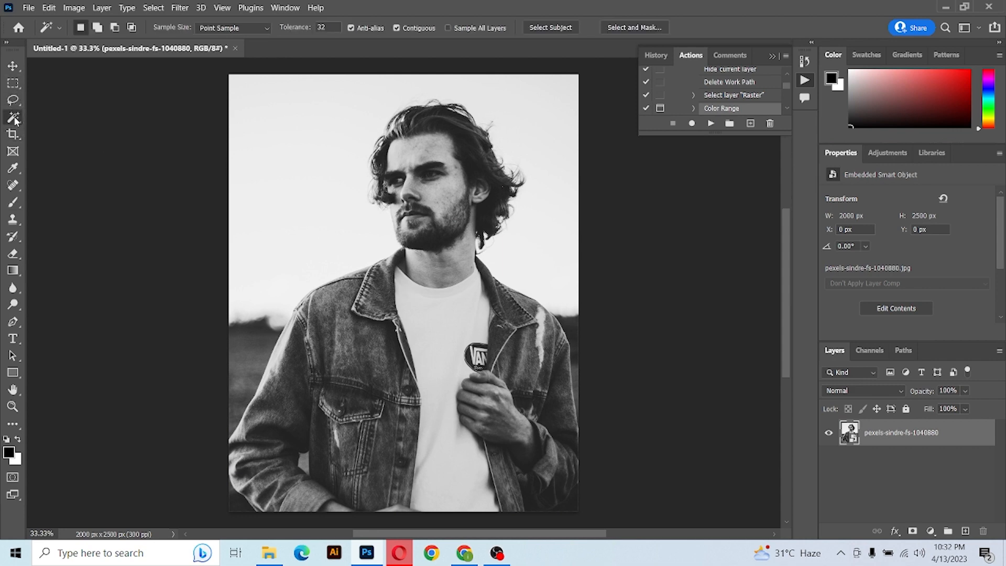
pyautogui.click(558, 29)
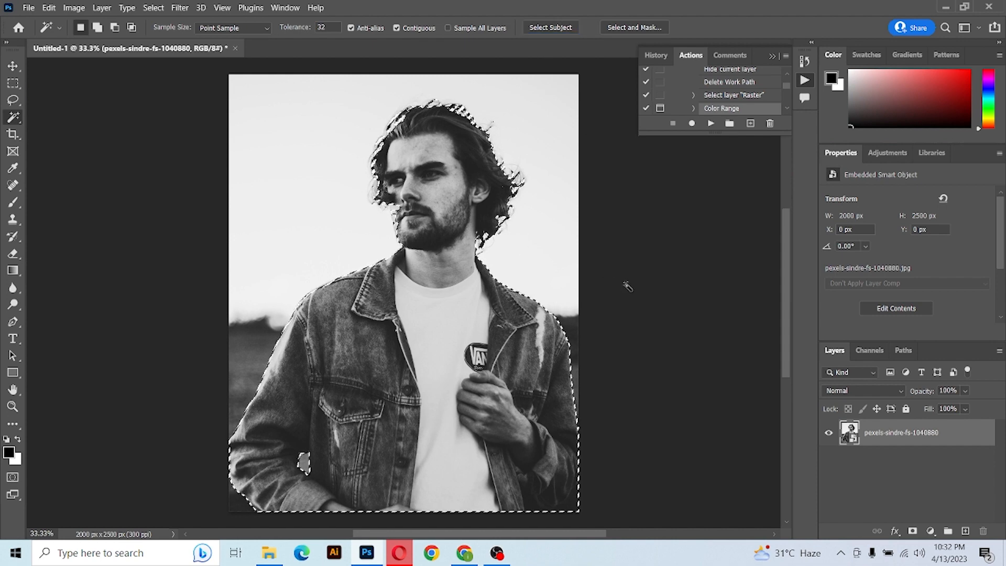
pyautogui.click(913, 531)
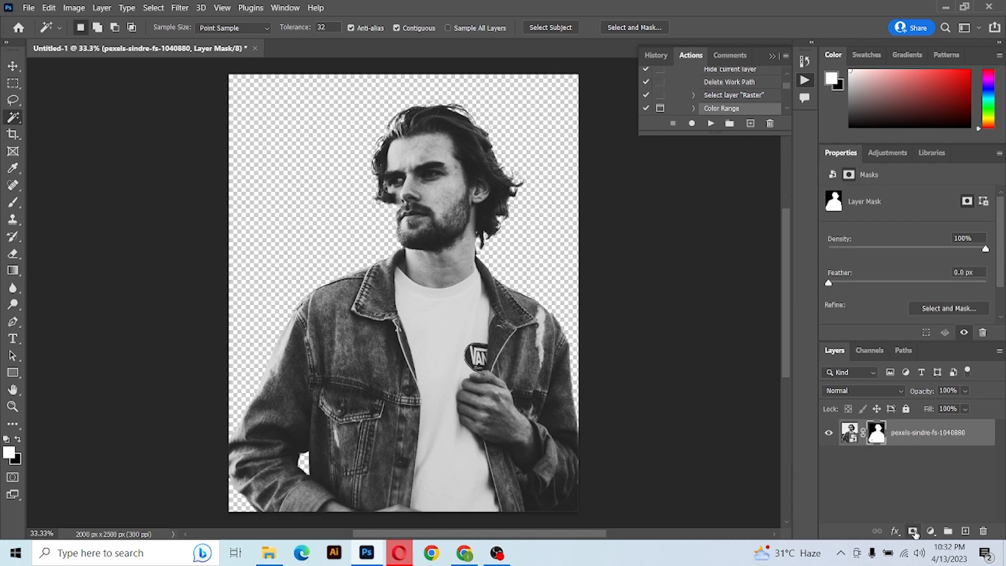
# Convert the masked photo layer to a smart object.
pyautogui.rightClick(909, 435)
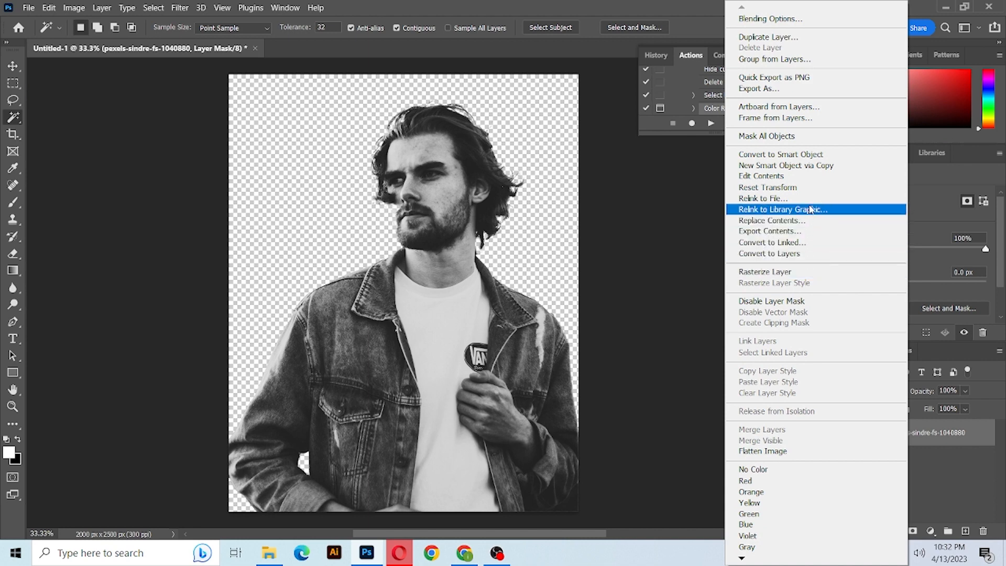
pyautogui.click(815, 155)
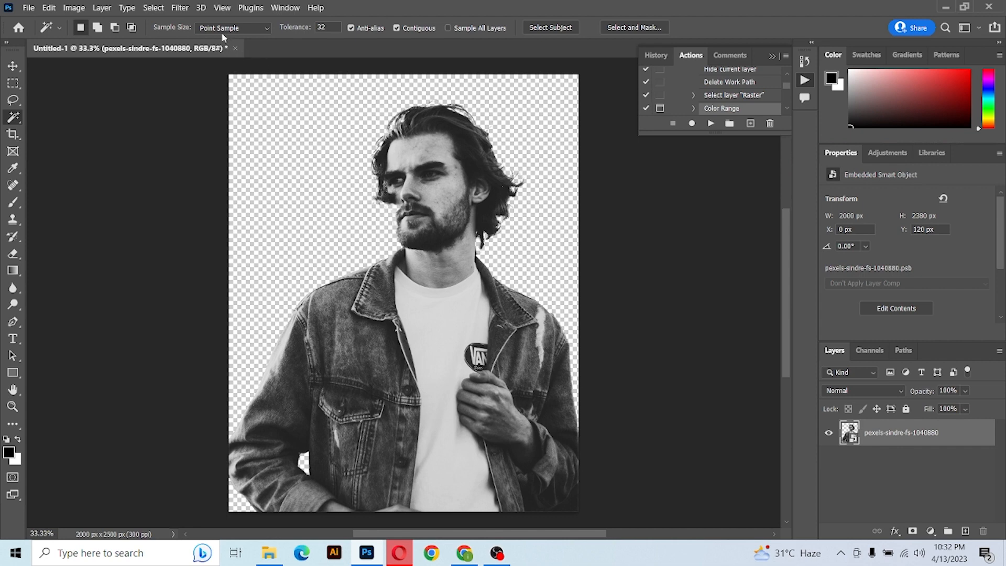
# Apply the Oil Paint filter with Stylization 5.0, Cleanliness 3.0, Scale 0.1 and Bristle Detail 0.0.
pyautogui.click(179, 8)
pyautogui.moveTo(291, 250)
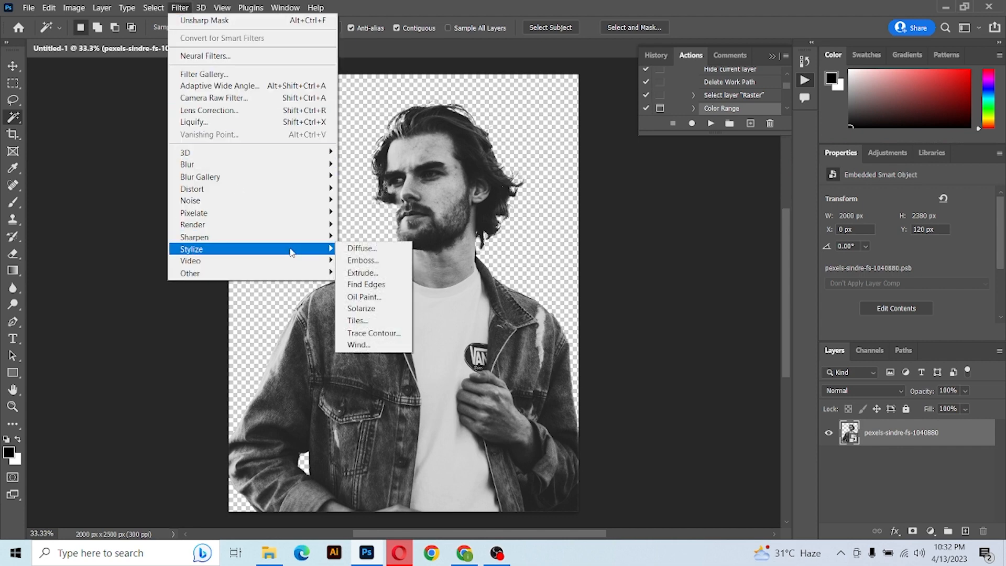
pyautogui.click(369, 297)
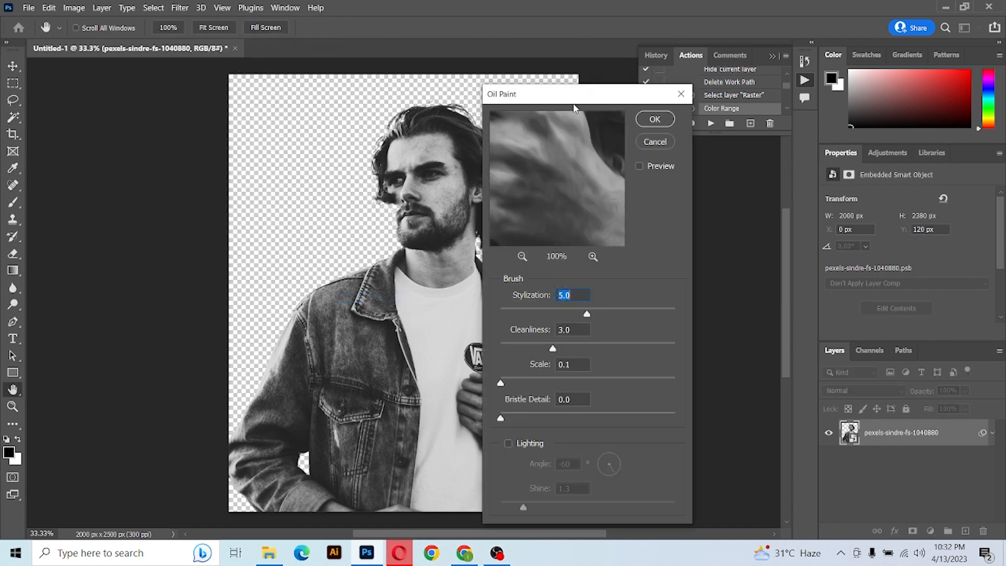
pyautogui.moveTo(564, 99); pyautogui.dragTo(615, 89)
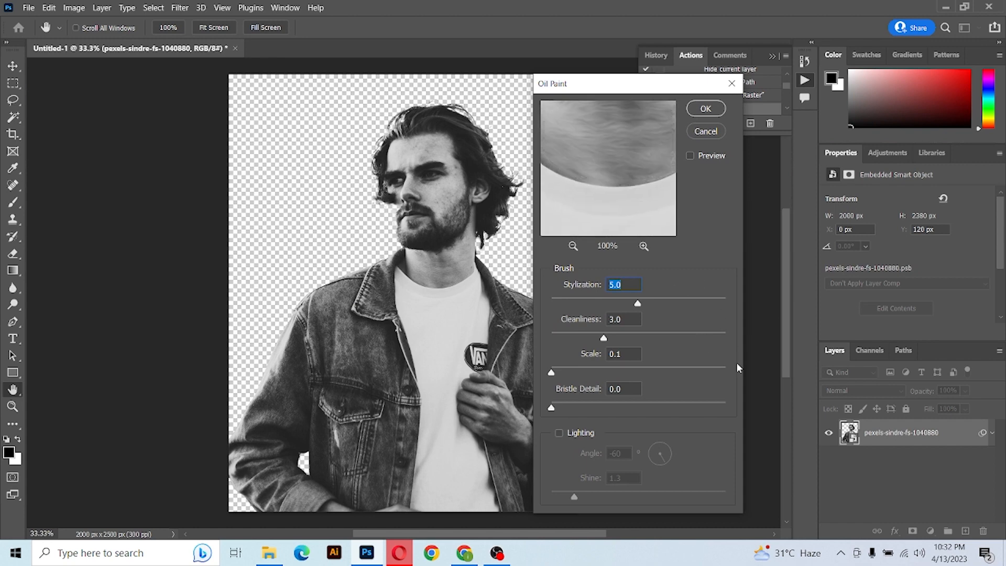
pyautogui.moveTo(605, 96); pyautogui.dragTo(609, 125)
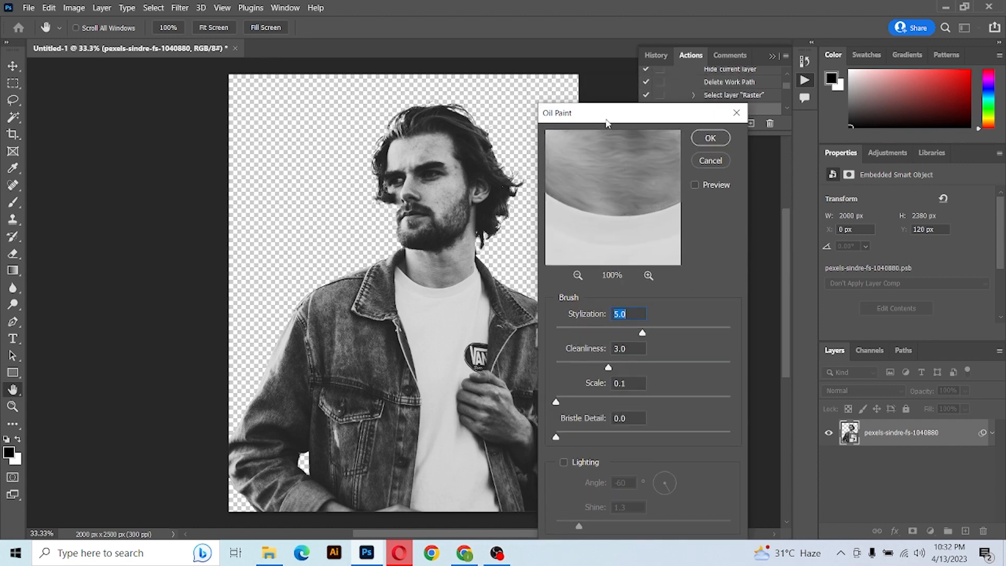
pyautogui.click(710, 139)
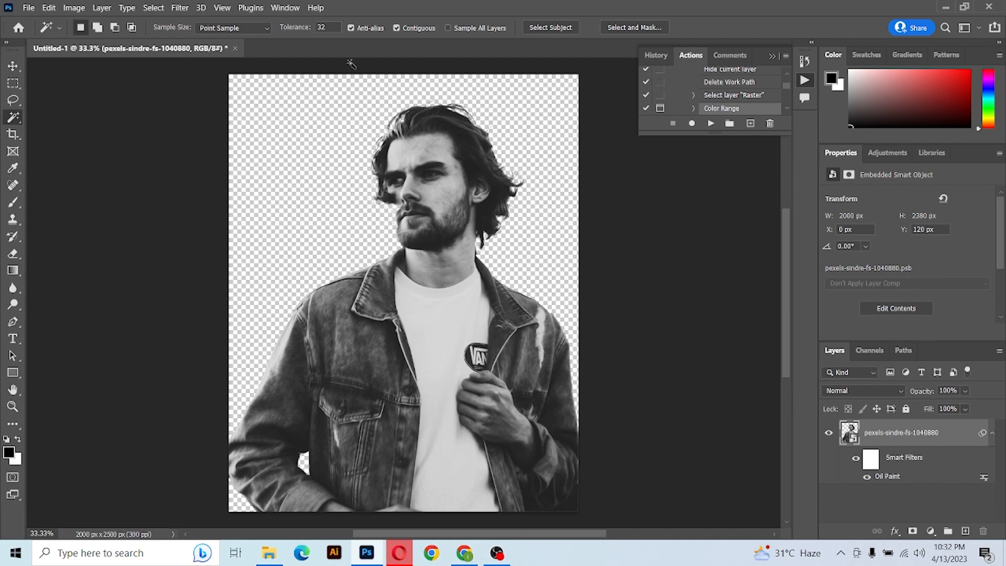
# Apply the Poster Edges filter with Edge Thickness 10, Edge Intensity 0 and Posterization 6.
pyautogui.click(179, 8)
pyautogui.click(231, 76)
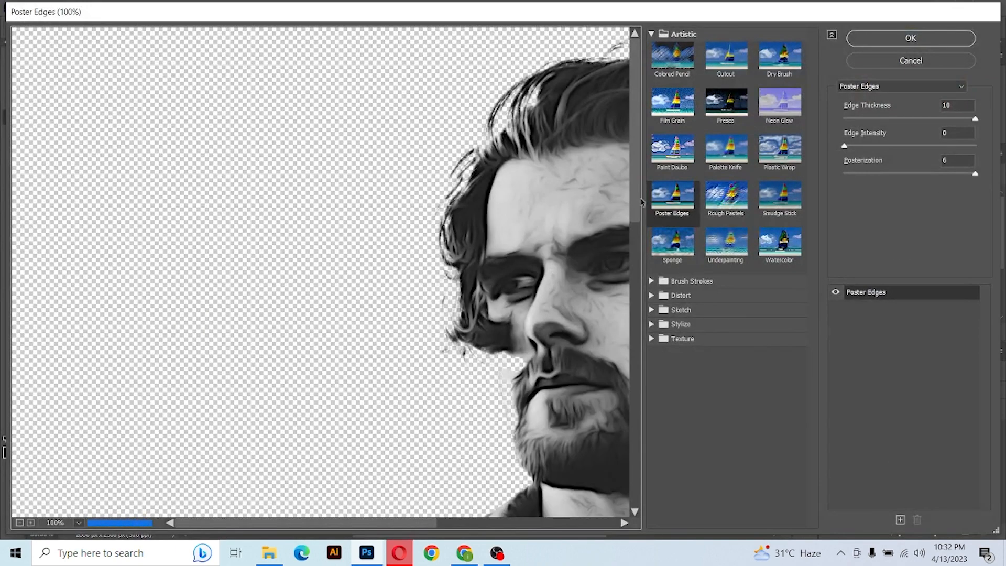
pyautogui.click(952, 106)
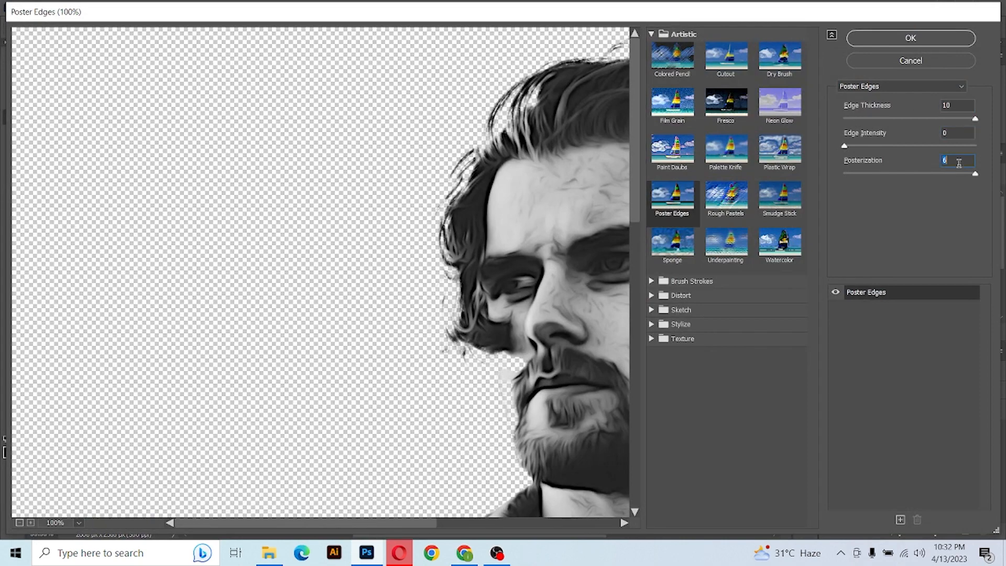
pyautogui.click(924, 40)
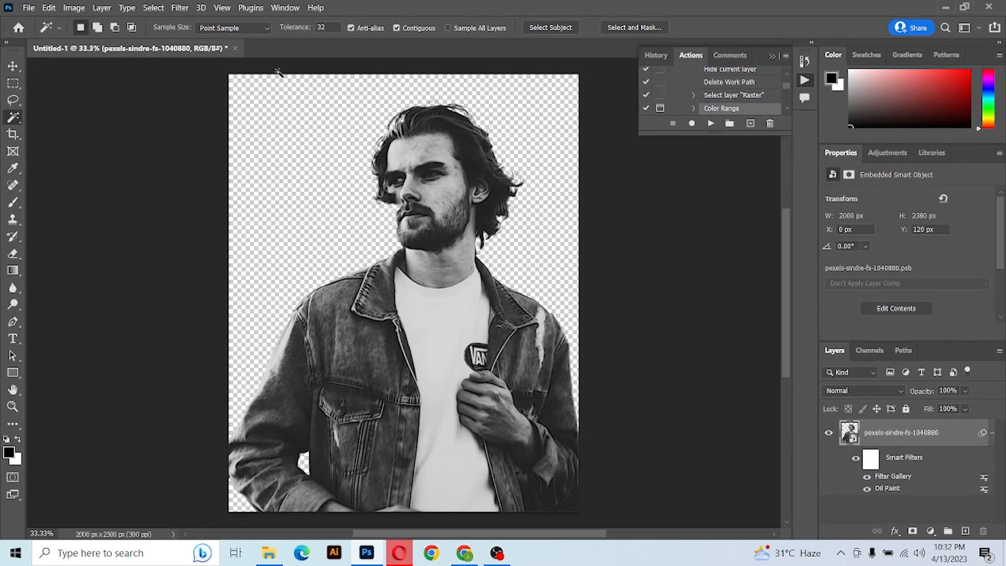
# Apply a Surface Blur with radius 20 pixels and threshold 10 levels.
pyautogui.click(178, 8)
pyautogui.moveTo(310, 167)
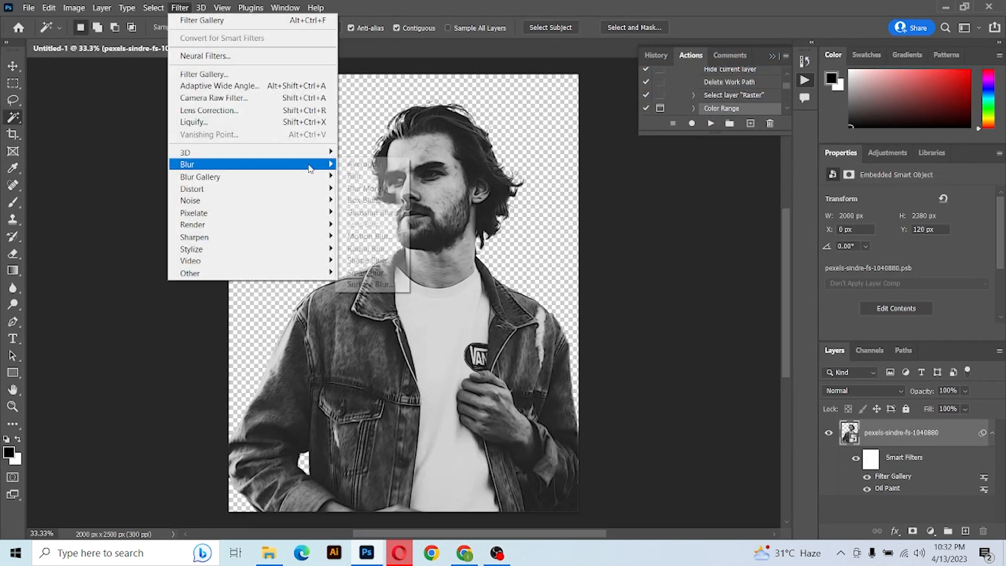
pyautogui.click(369, 285)
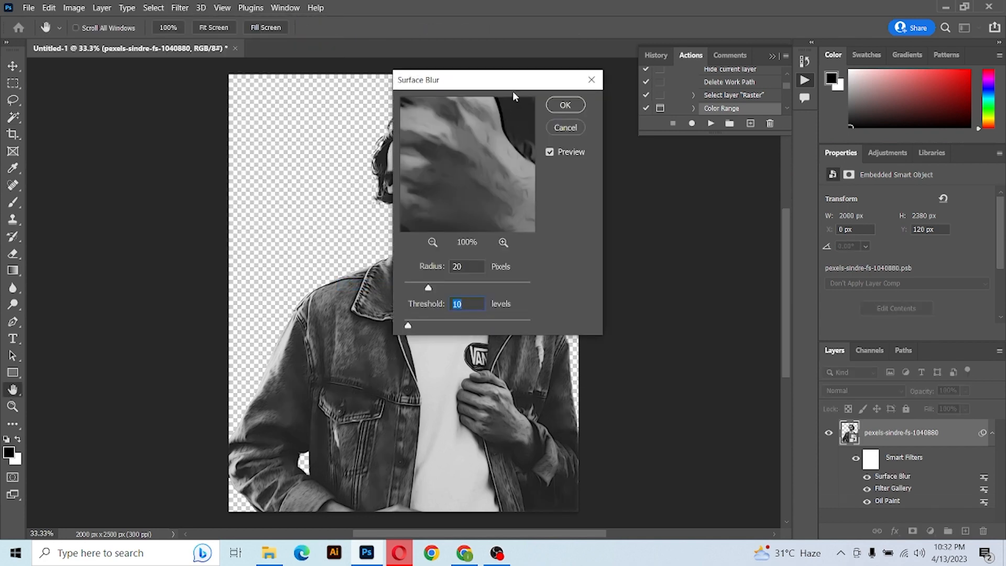
pyautogui.moveTo(511, 89); pyautogui.dragTo(638, 154)
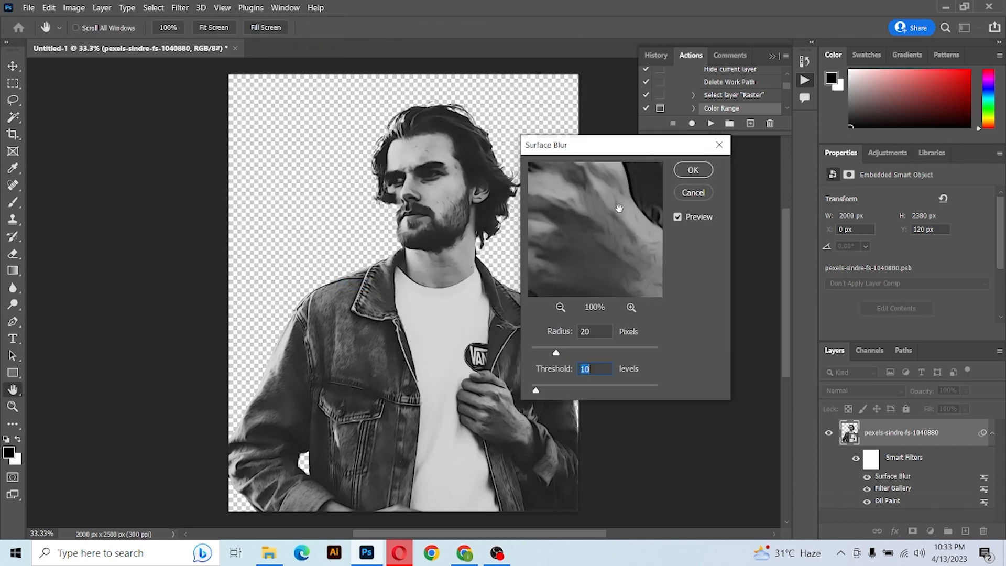
pyautogui.click(693, 170)
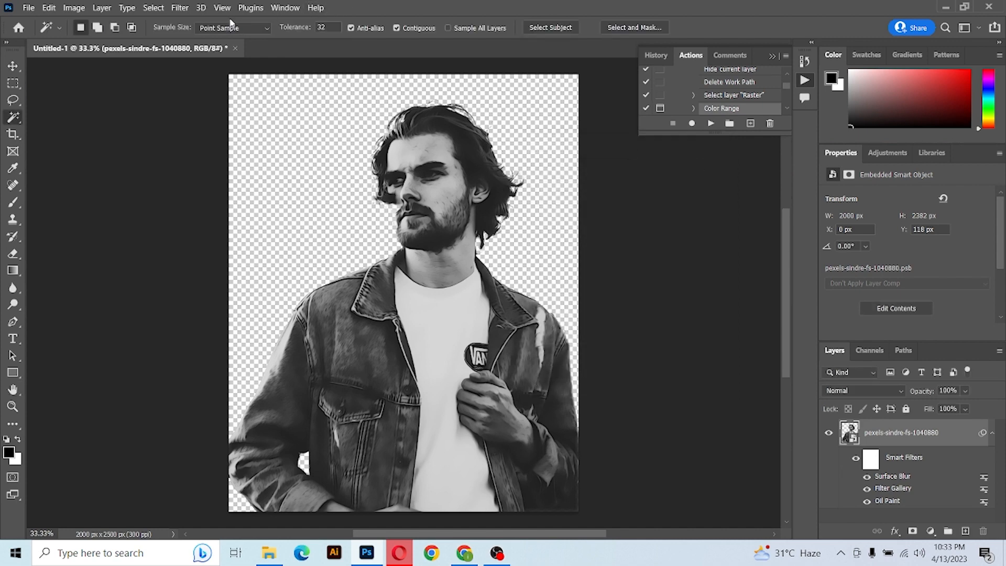
# Apply the Oil Paint filter a second time with the same settings.
pyautogui.click(180, 8)
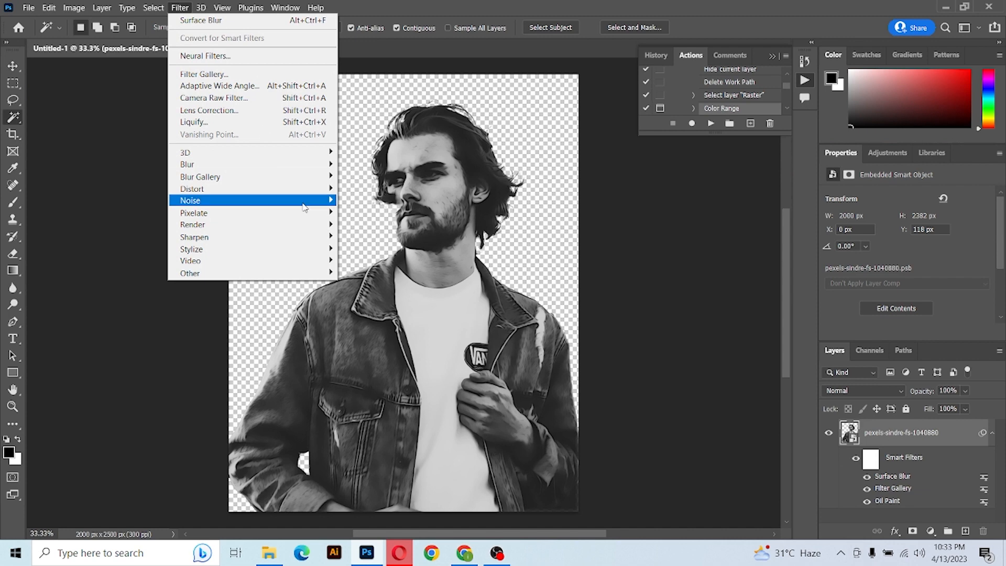
pyautogui.moveTo(307, 249)
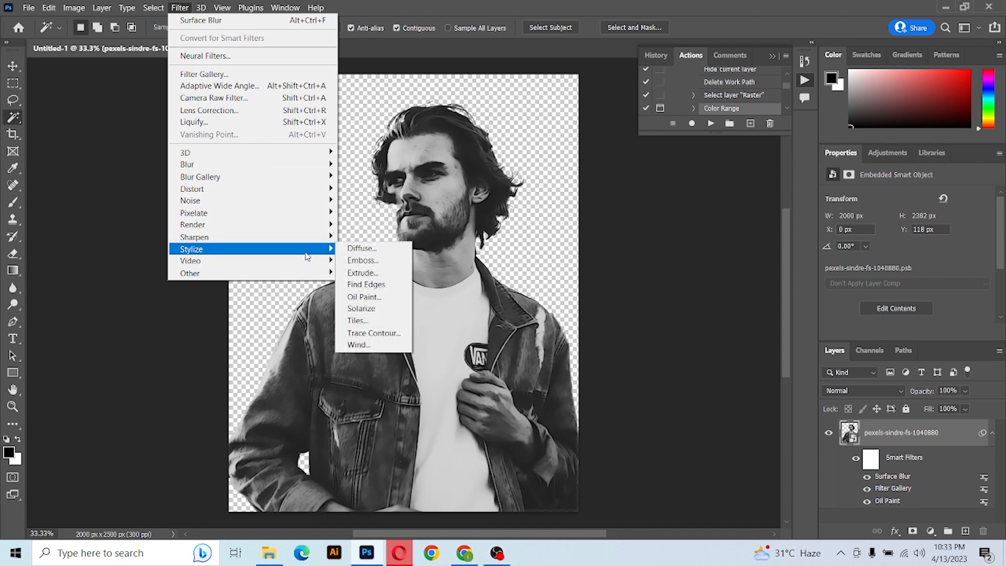
pyautogui.click(366, 300)
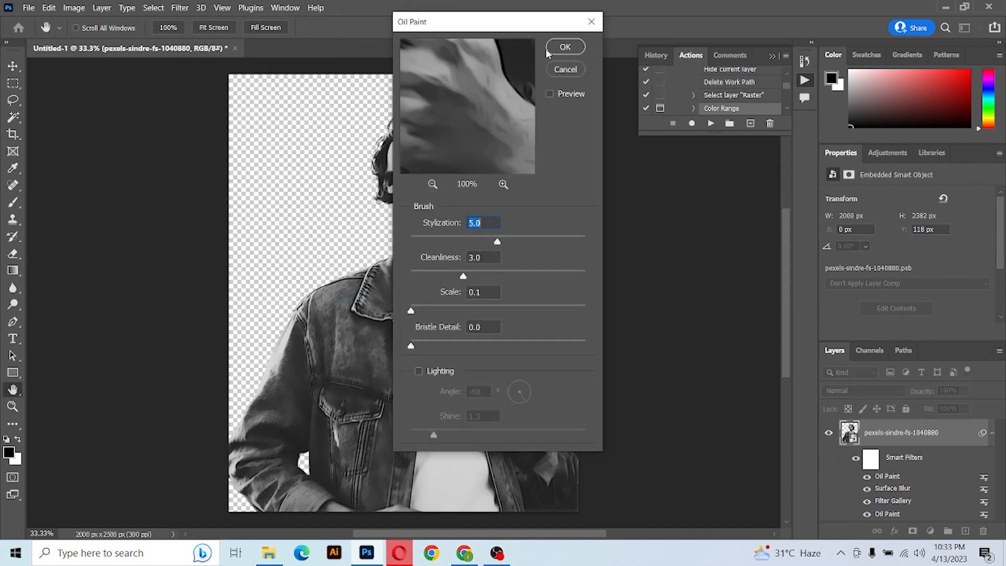
pyautogui.moveTo(507, 28); pyautogui.dragTo(661, 159)
pyautogui.click(714, 179)
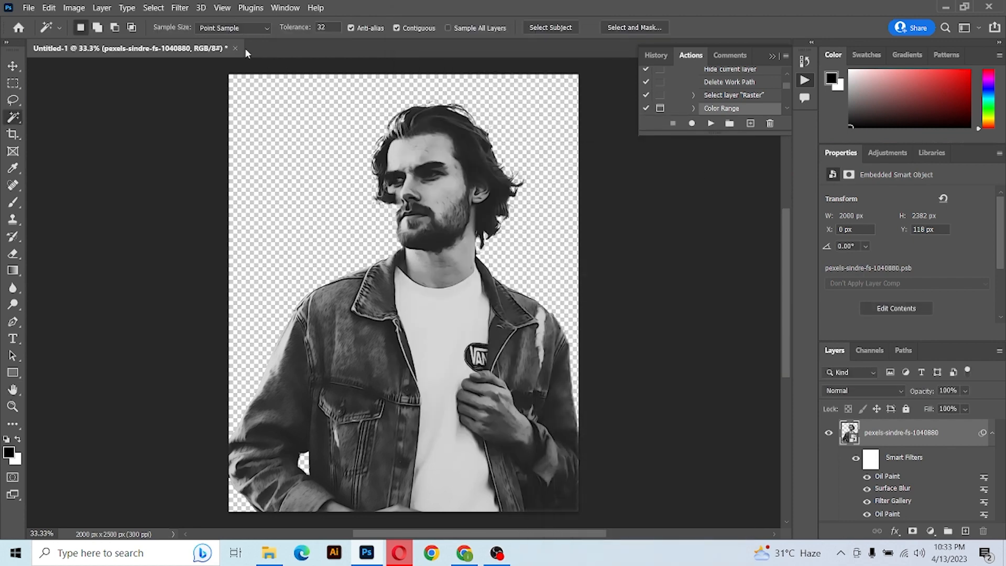
# Apply an Unsharp Mask with amount 150%, radius 8.0 pixels and threshold 8 levels.
pyautogui.click(179, 8)
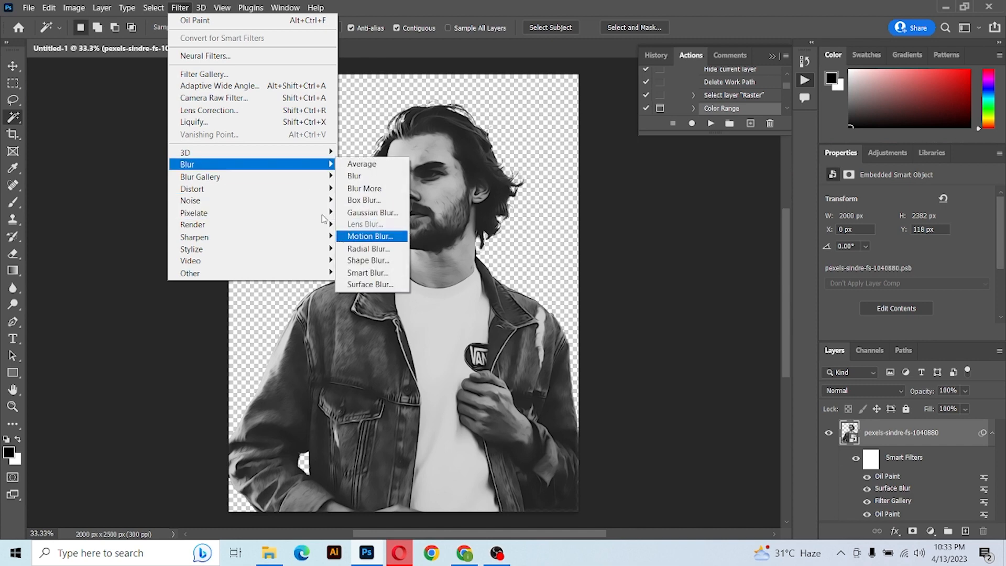
pyautogui.moveTo(302, 244)
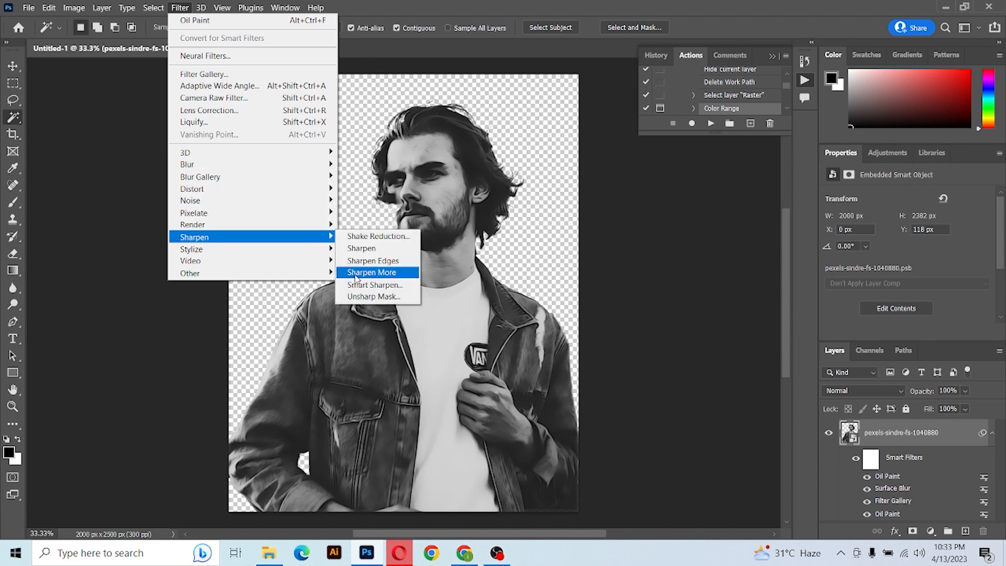
pyautogui.click(369, 297)
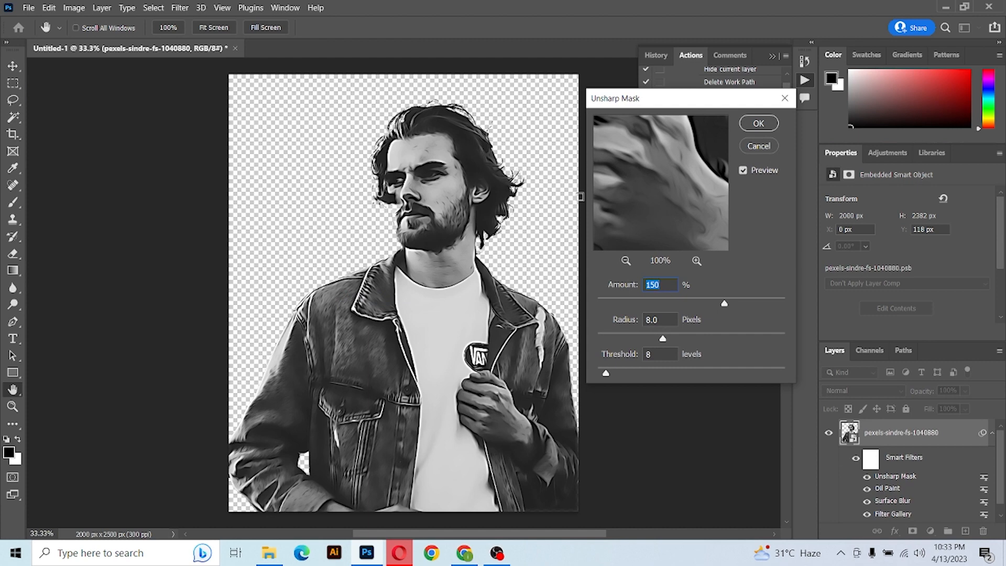
pyautogui.click(758, 123)
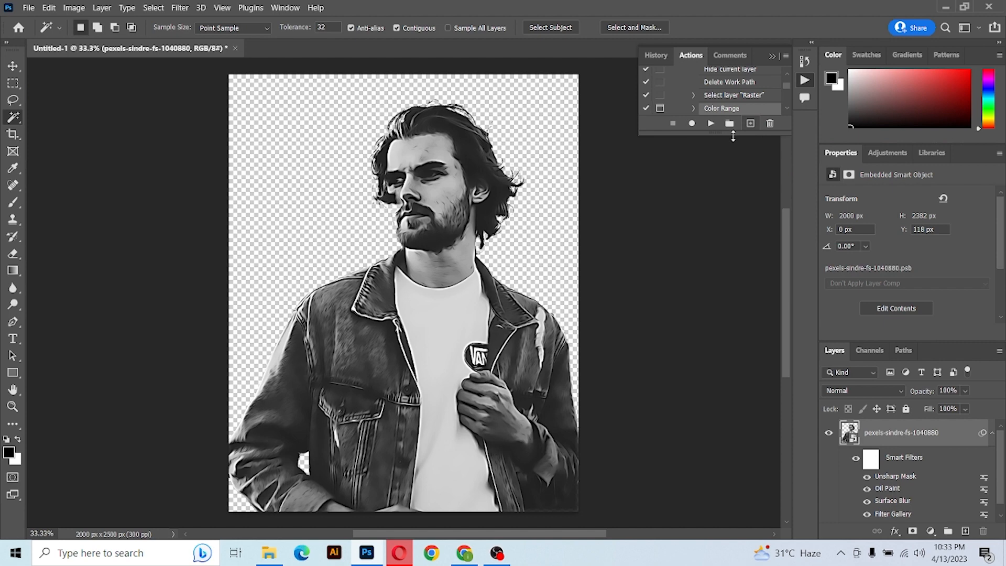
# Collapse the smart filter list and add a Levels adjustment layer above the photo.
pyautogui.click(990, 435)
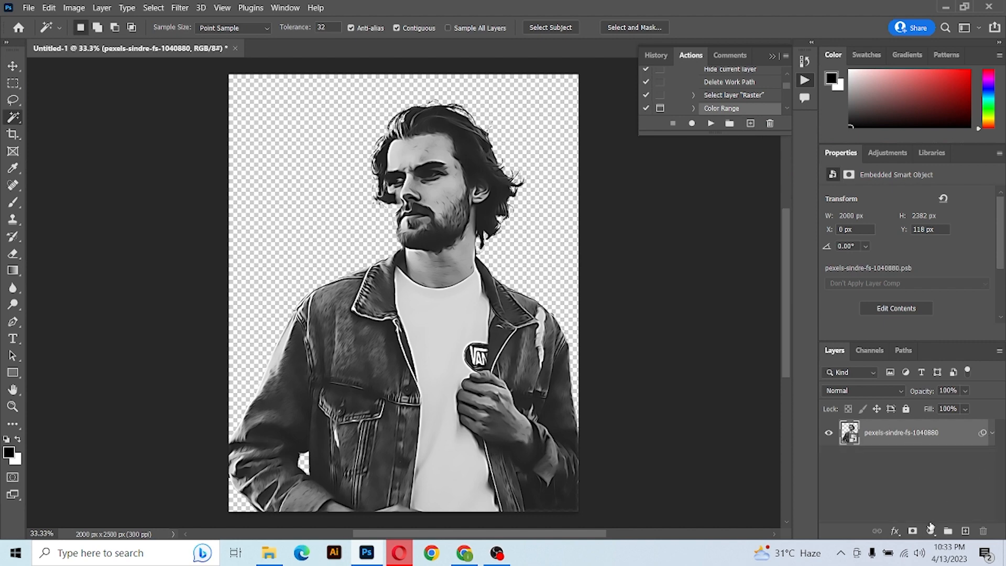
pyautogui.click(931, 530)
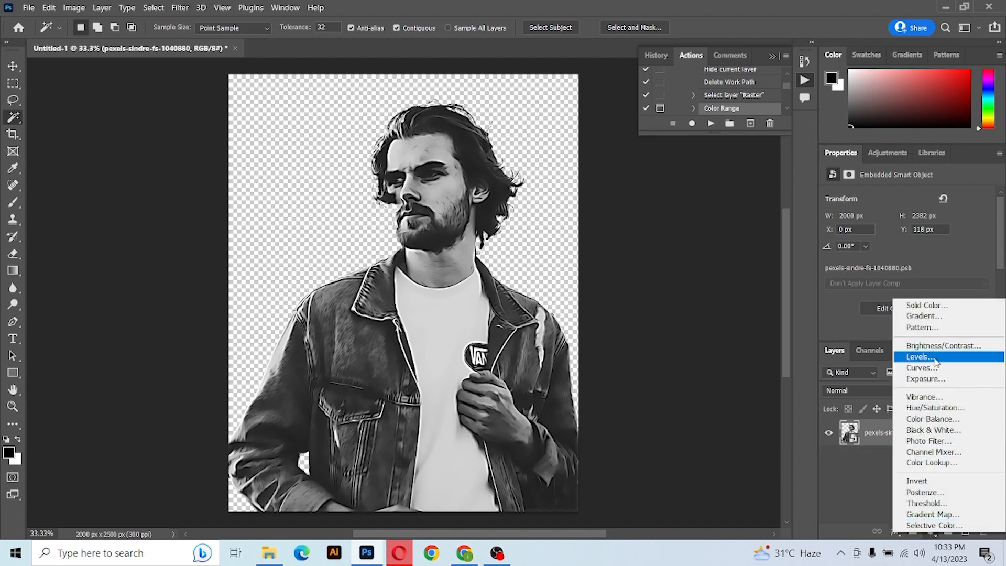
pyautogui.click(935, 358)
# Add a Hue/Saturation adjustment layer and set its saturation to -100.
pyautogui.click(937, 534)
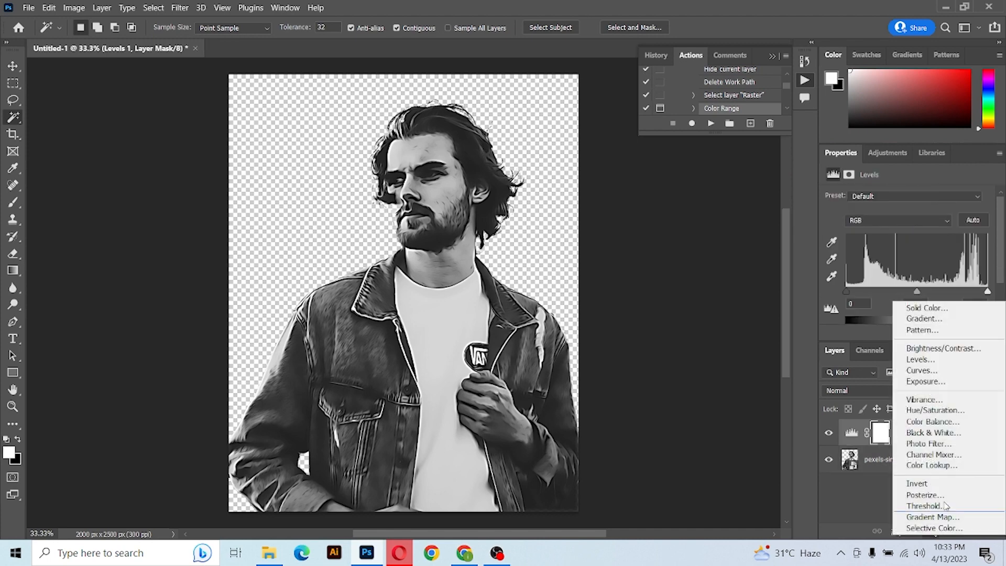
pyautogui.click(950, 410)
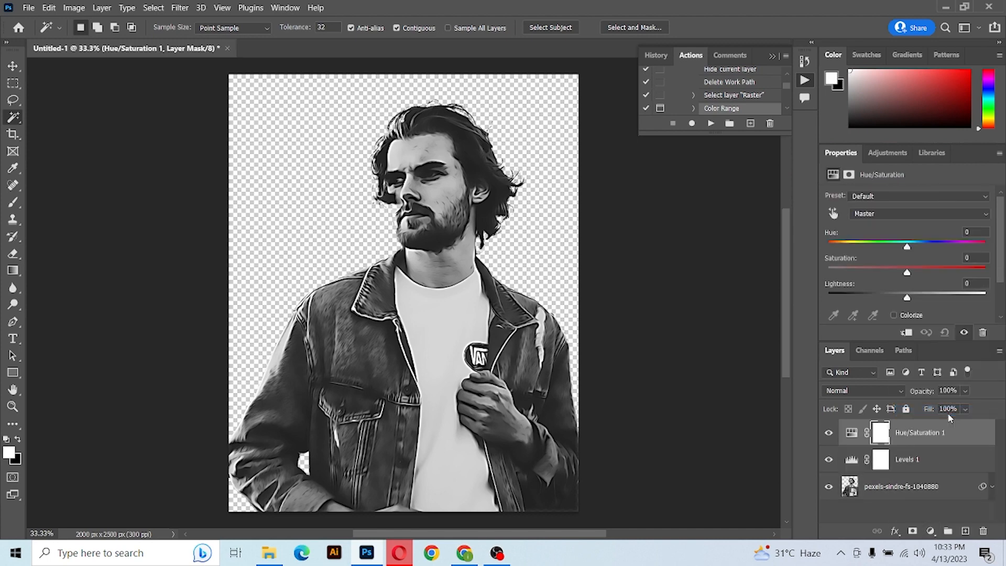
pyautogui.moveTo(907, 271); pyautogui.dragTo(889, 273)
# Add a Posterize adjustment layer and keep its levels at 4.
pyautogui.click(930, 532)
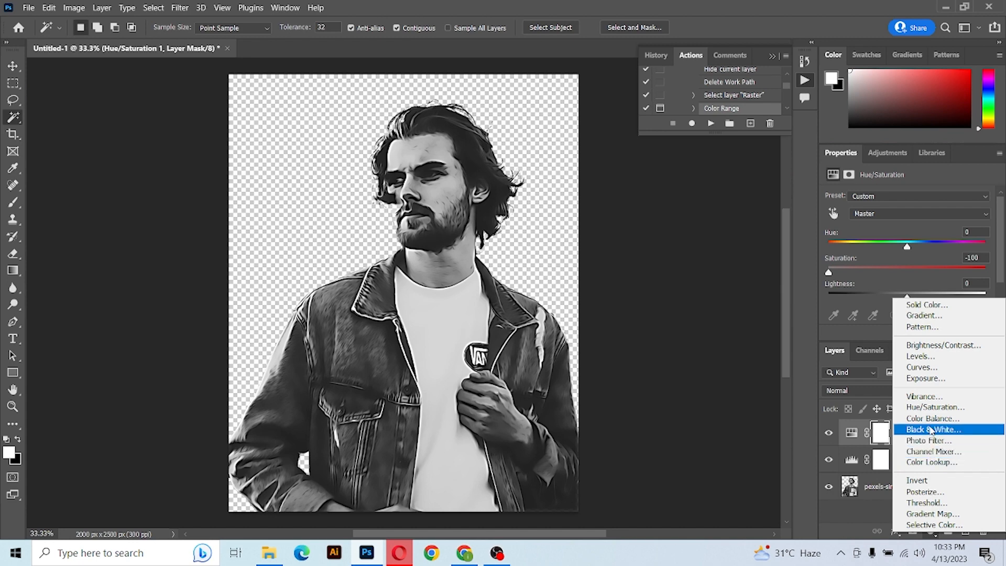
pyautogui.click(925, 491)
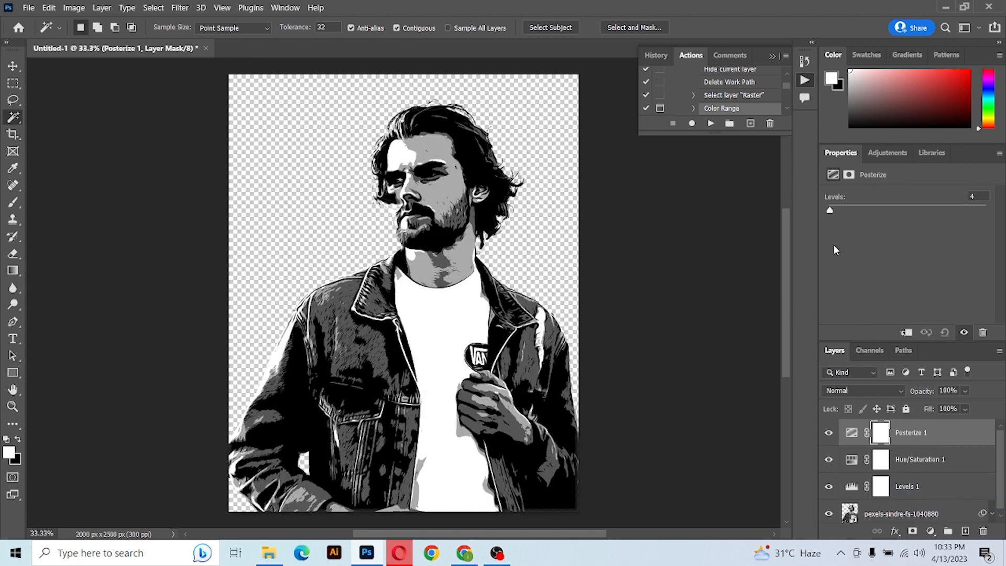
pyautogui.click(985, 193)
pyautogui.press('Down')
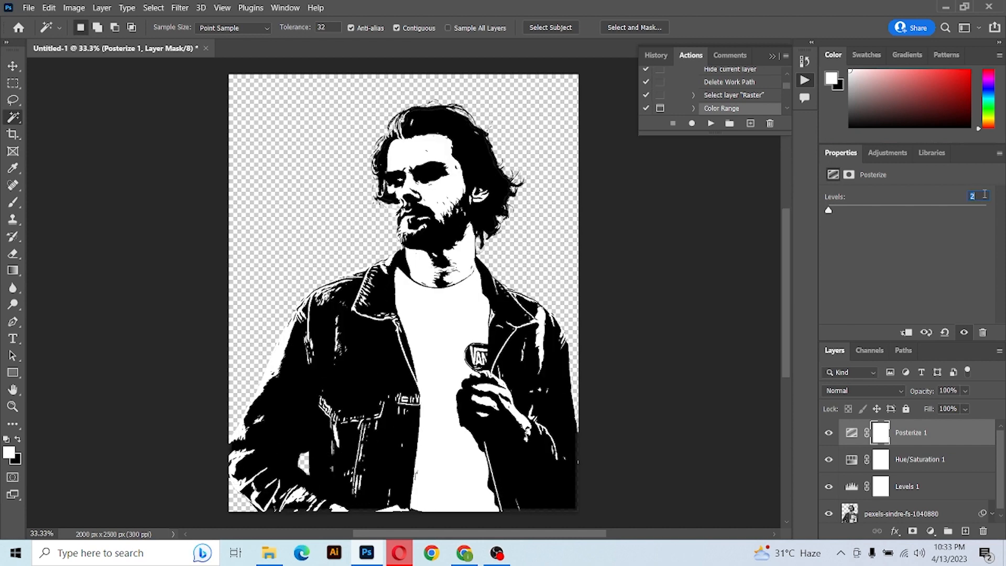
pyautogui.press('Up')
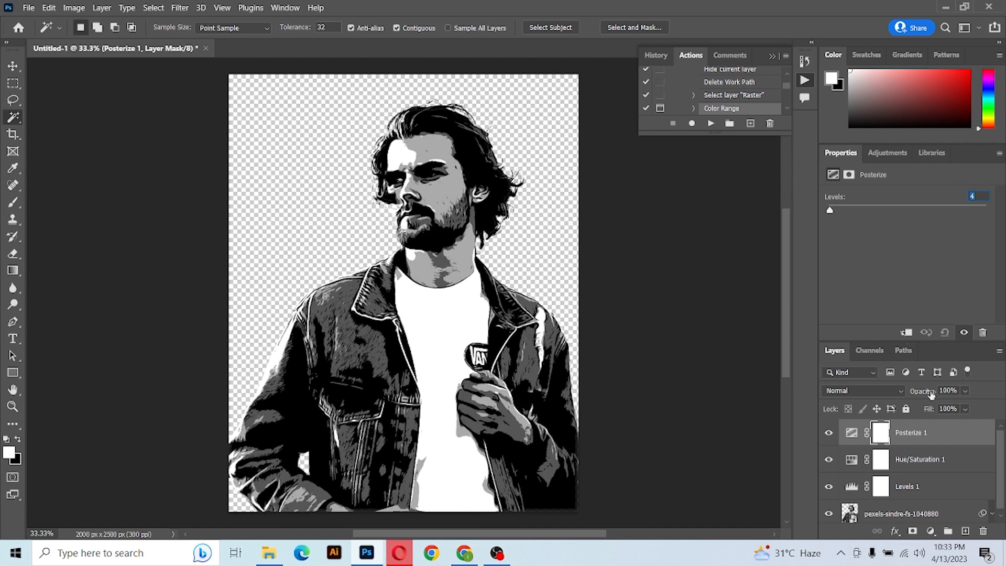
# Adjust the Levels layer by moving the white input to 192 and shifting the midtone slider toward the shadows.
pyautogui.click(905, 493)
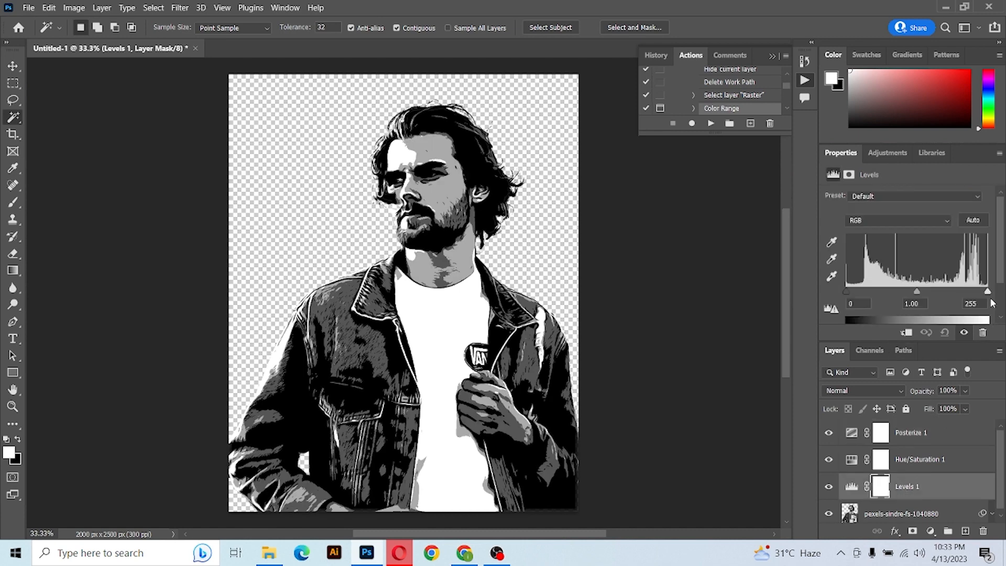
pyautogui.moveTo(988, 295); pyautogui.dragTo(953, 294)
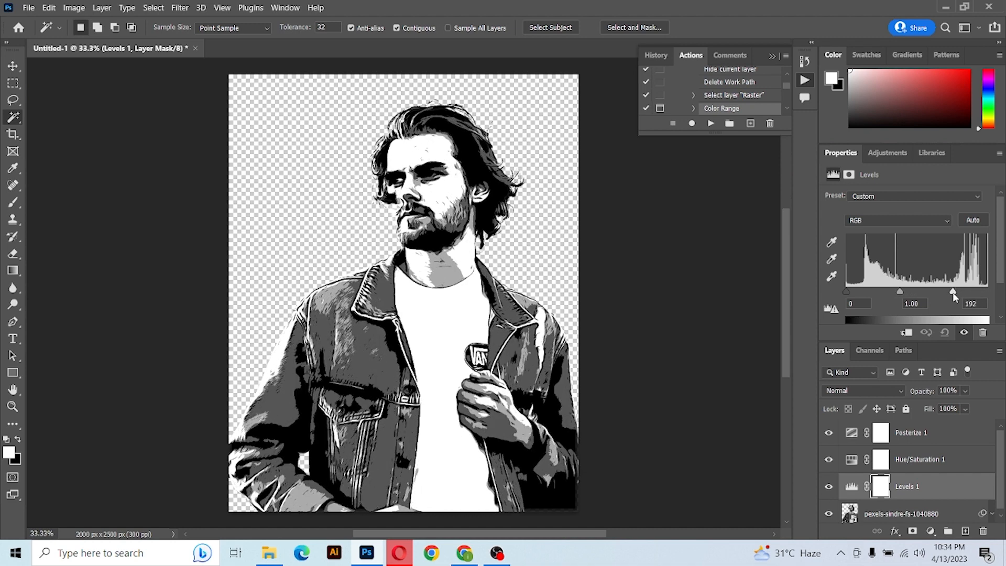
pyautogui.moveTo(901, 295)
pyautogui.mouseDown()
pyautogui.moveTo(911, 295)
pyautogui.moveTo(851, 292)
pyautogui.mouseUp()
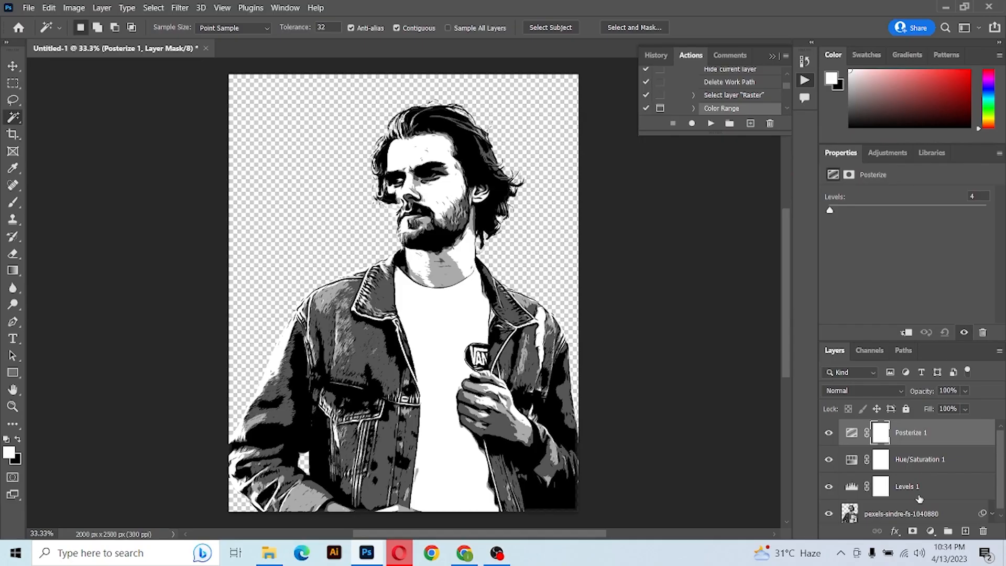
# Merge the photo layer and its adjustment layers into a single layer.
pyautogui.keyDown('shift'); pyautogui.click(913, 516); pyautogui.keyUp('shift')
pyautogui.rightClick(913, 516)
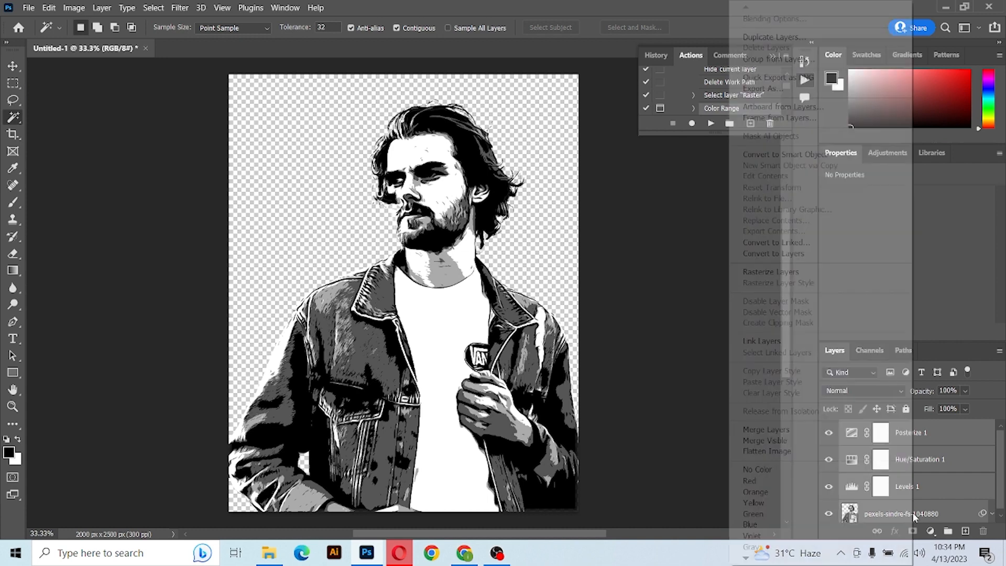
pyautogui.click(766, 431)
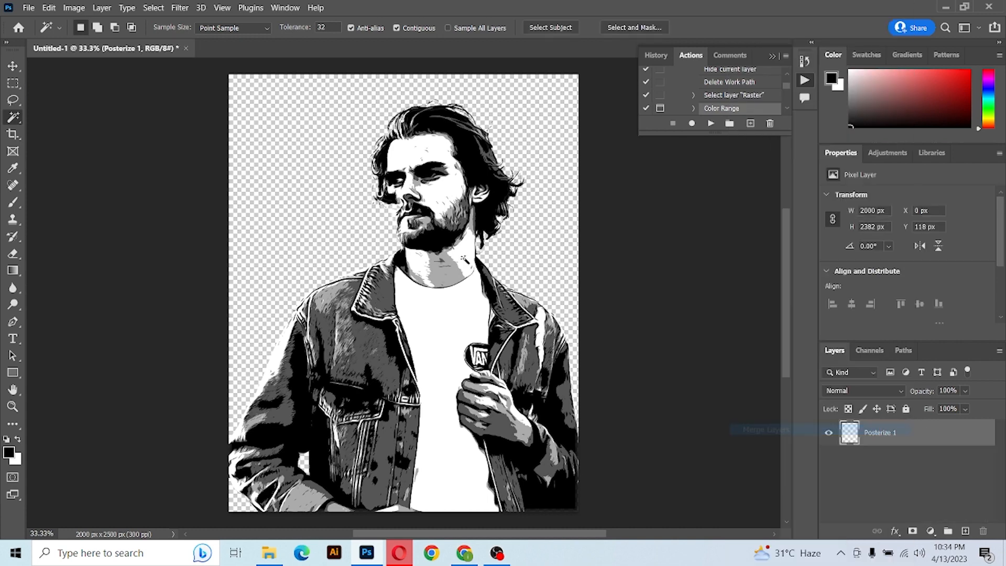
# Select a sampled tone on the figure with Color Range at fuzziness 0.
pyautogui.click(157, 10)
pyautogui.click(175, 129)
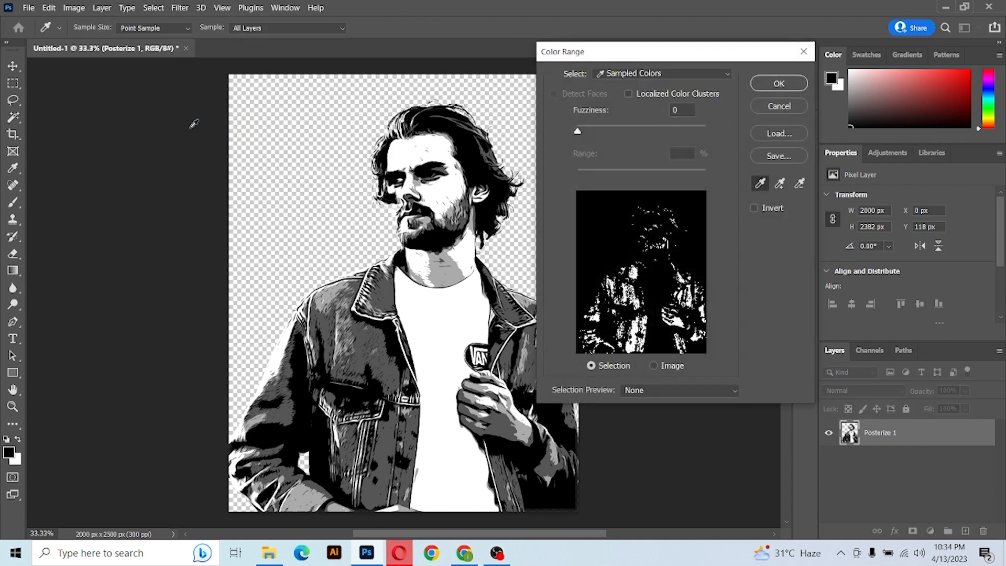
pyautogui.click(470, 157)
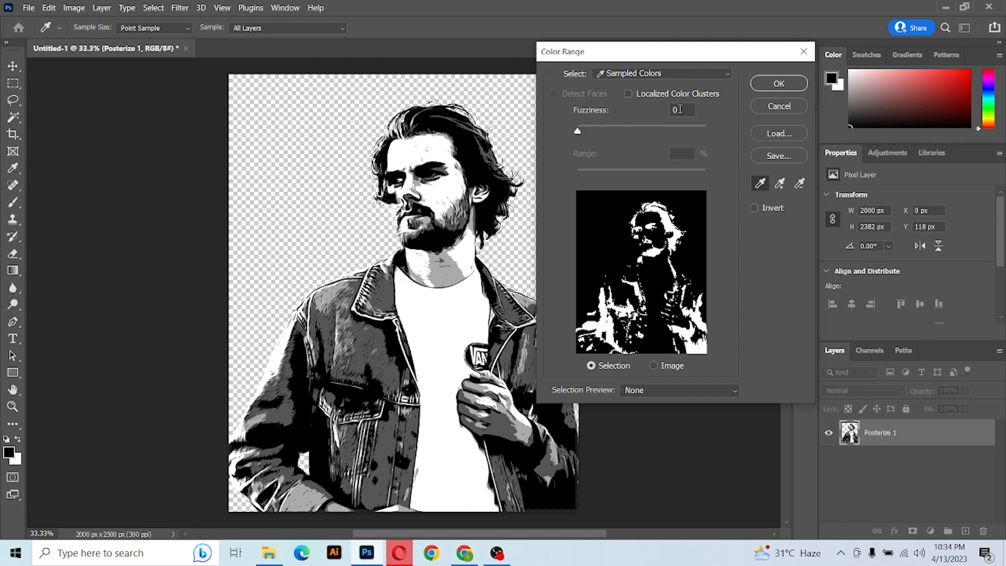
pyautogui.click(785, 86)
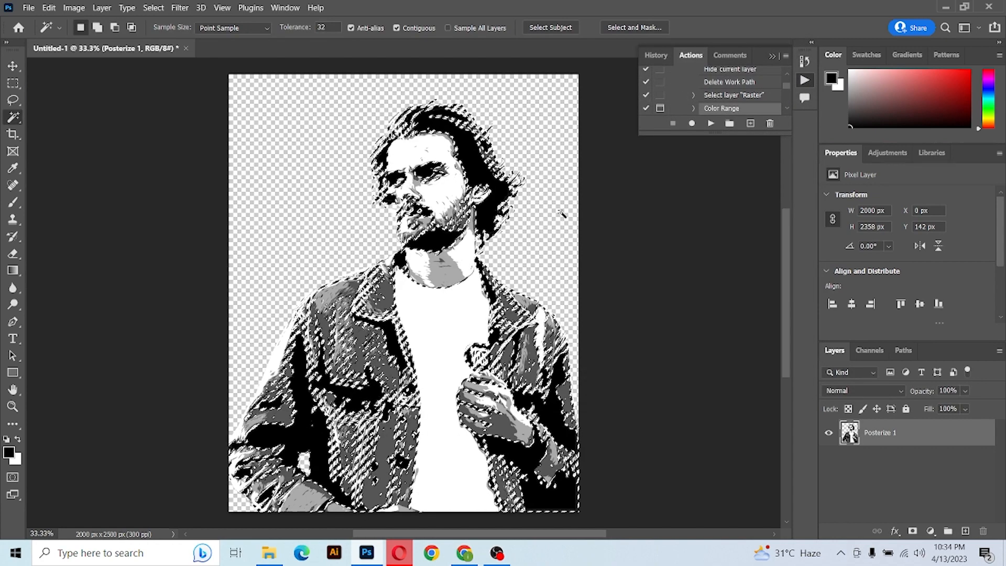
# Convert the selection into a work path with a tolerance of 2.0 pixels.
pyautogui.click(13, 83)
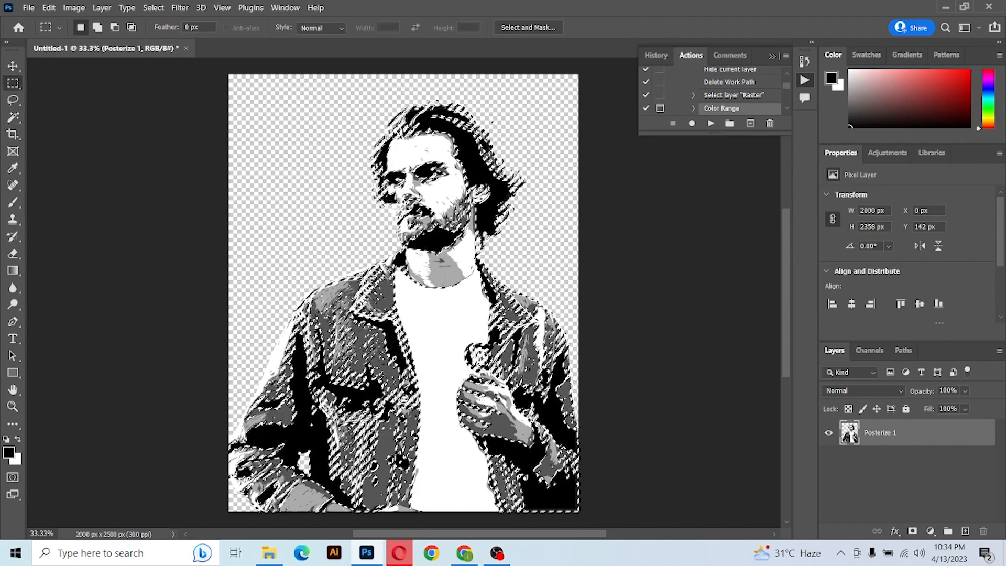
pyautogui.rightClick(435, 193)
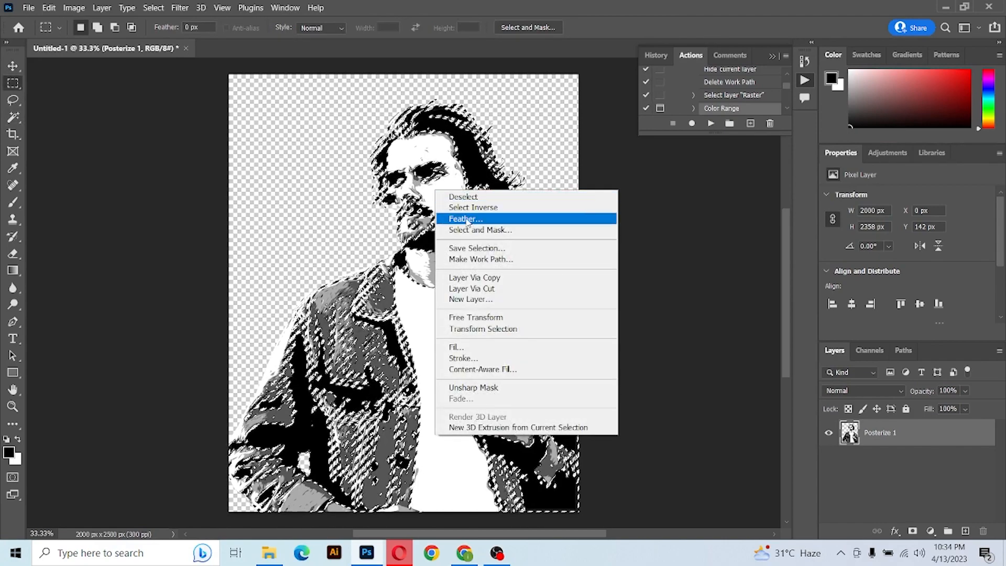
pyautogui.click(480, 259)
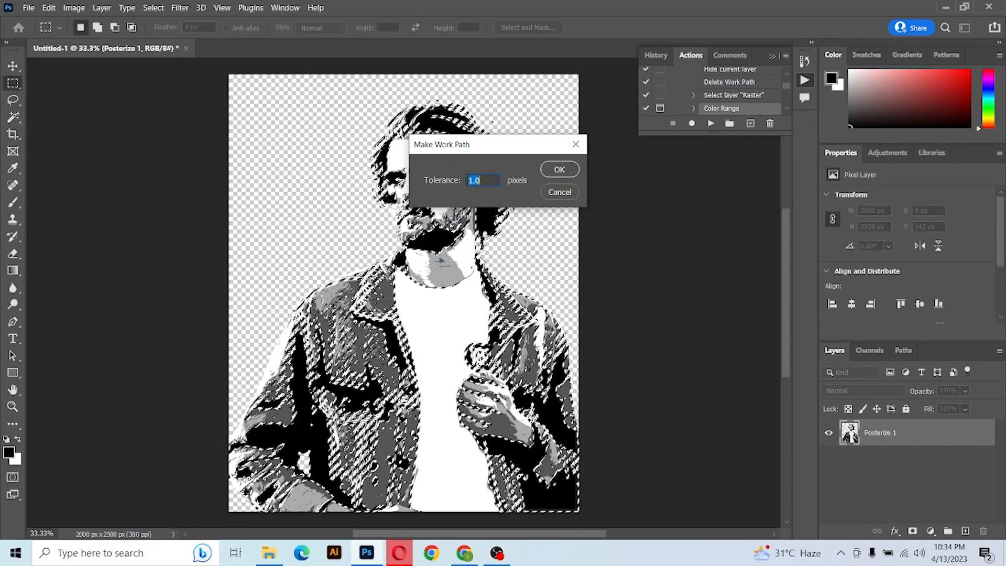
pyautogui.press('Up')
pyautogui.press('Up')
pyautogui.press('Up')
pyautogui.press('Up')
pyautogui.press('Up')
pyautogui.press('Up')
pyautogui.press('Up')
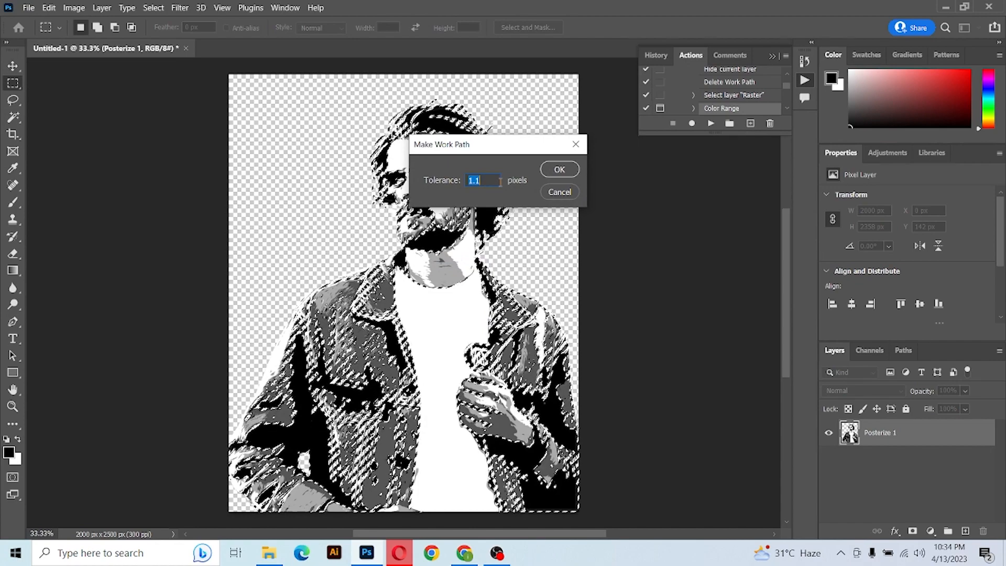
pyautogui.press('Up')
pyautogui.press('Up')
pyautogui.press('Up')
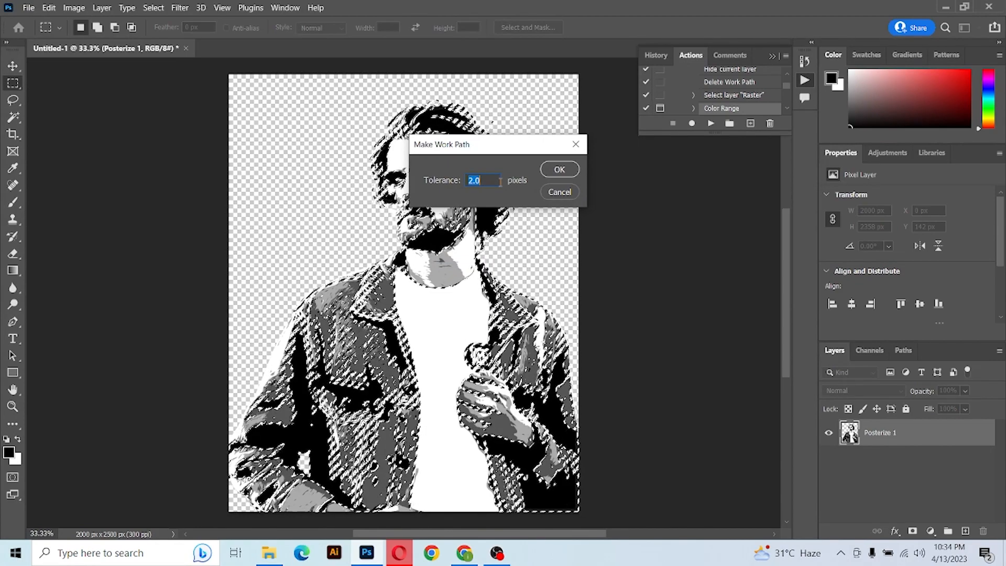
pyautogui.click(557, 173)
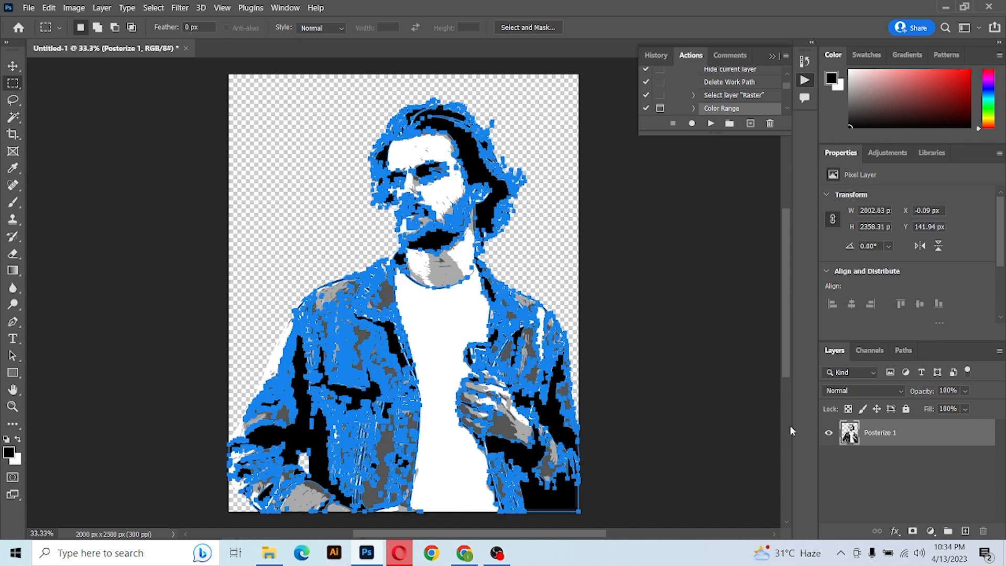
# Add a black (000000) Solid Color fill layer shaped by the work path.
pyautogui.click(930, 532)
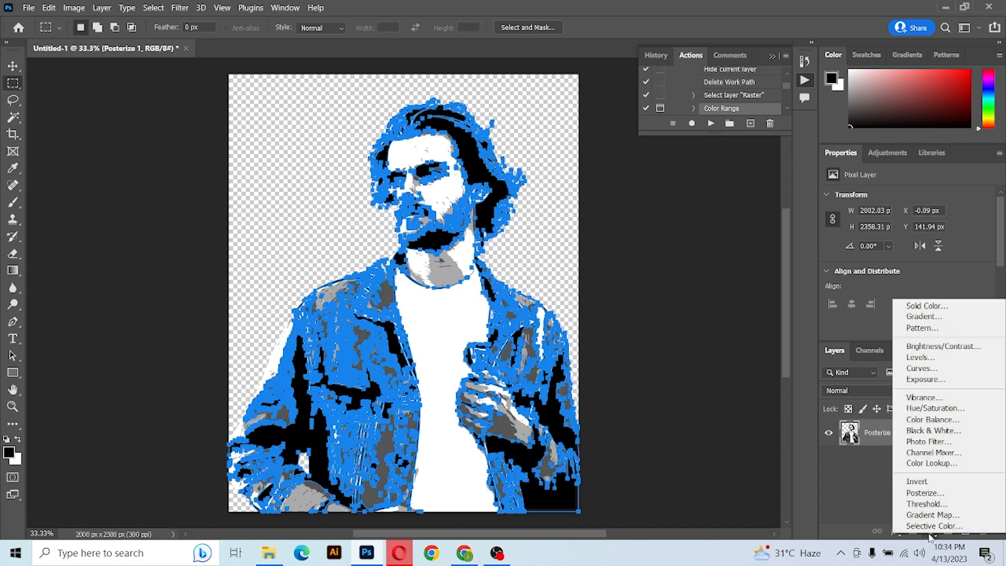
pyautogui.click(924, 306)
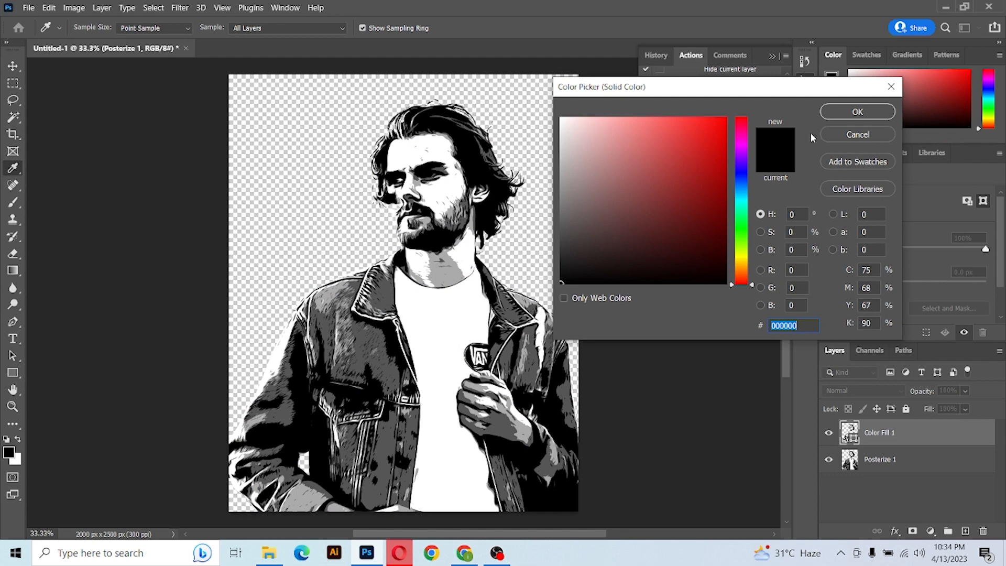
pyautogui.click(863, 113)
# Compare the fill against the posterized layer, then merge the fill layer down into it.
pyautogui.click(828, 459)
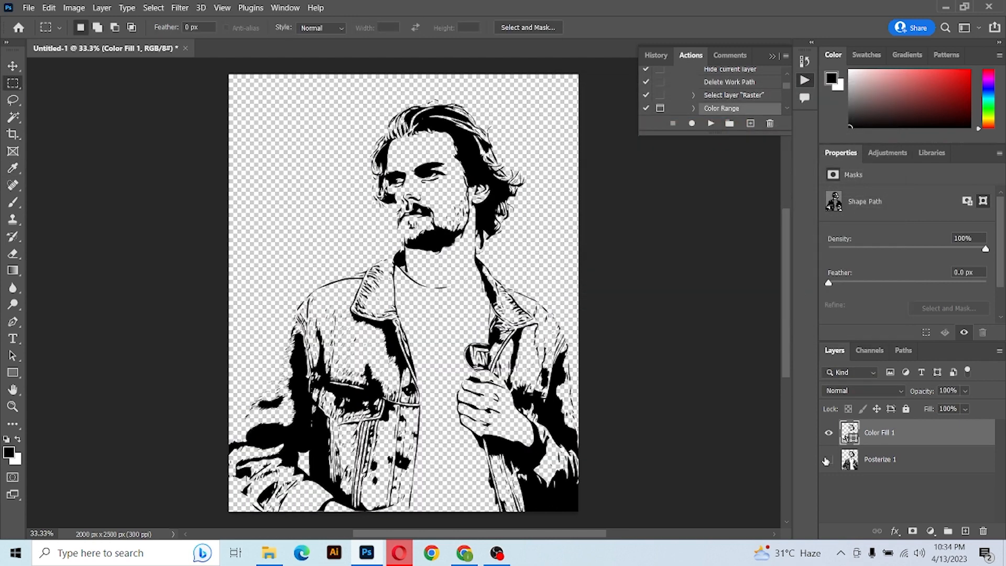
pyautogui.click(828, 460)
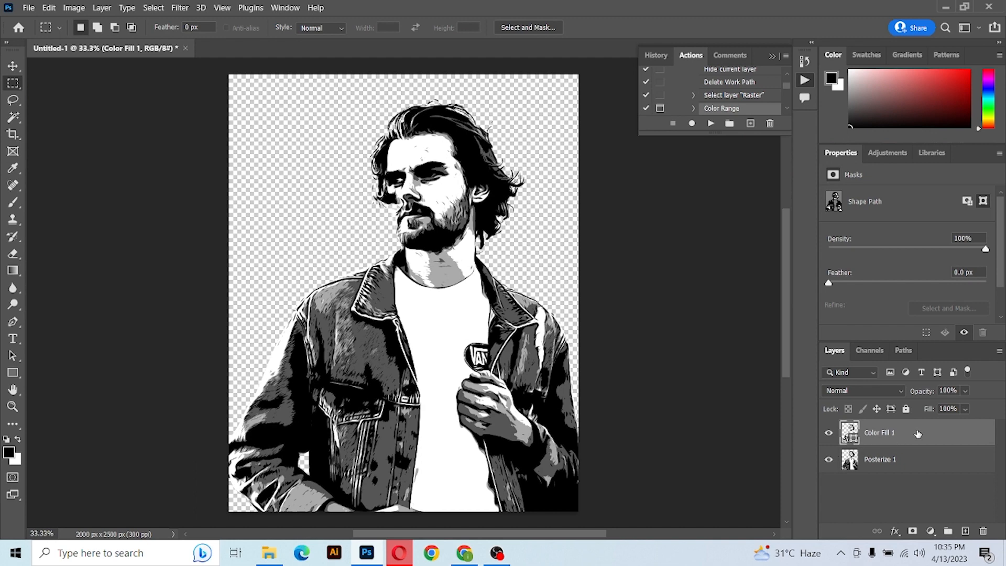
pyautogui.click(829, 461)
pyautogui.click(829, 461)
pyautogui.hotkey('ctrl', 'e')
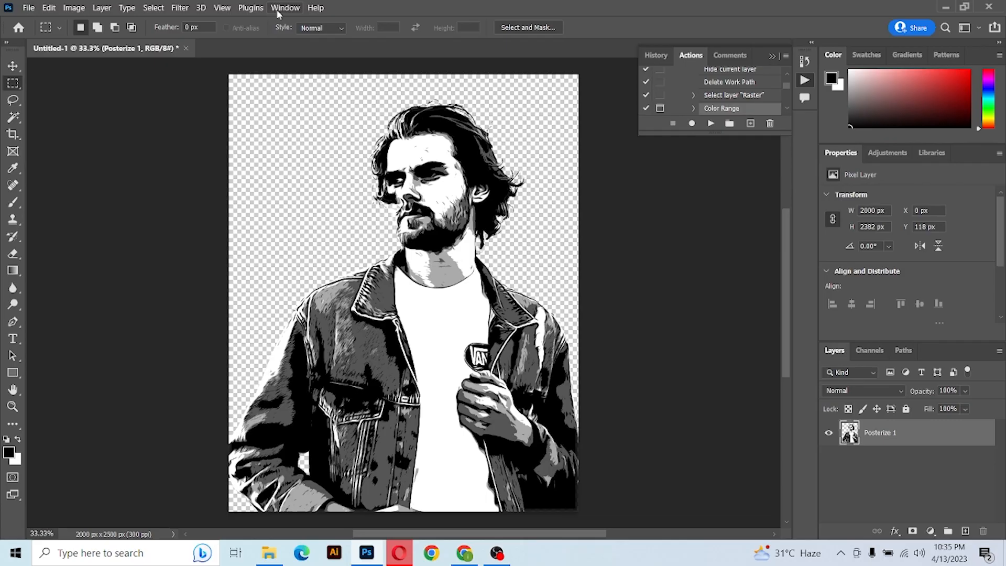
pyautogui.click(278, 9)
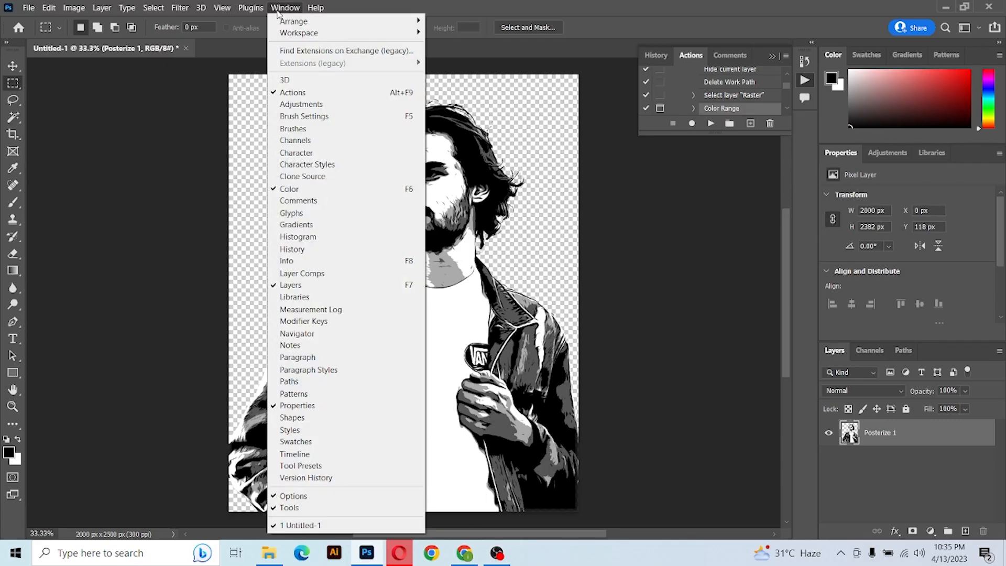
pyautogui.click(340, 92)
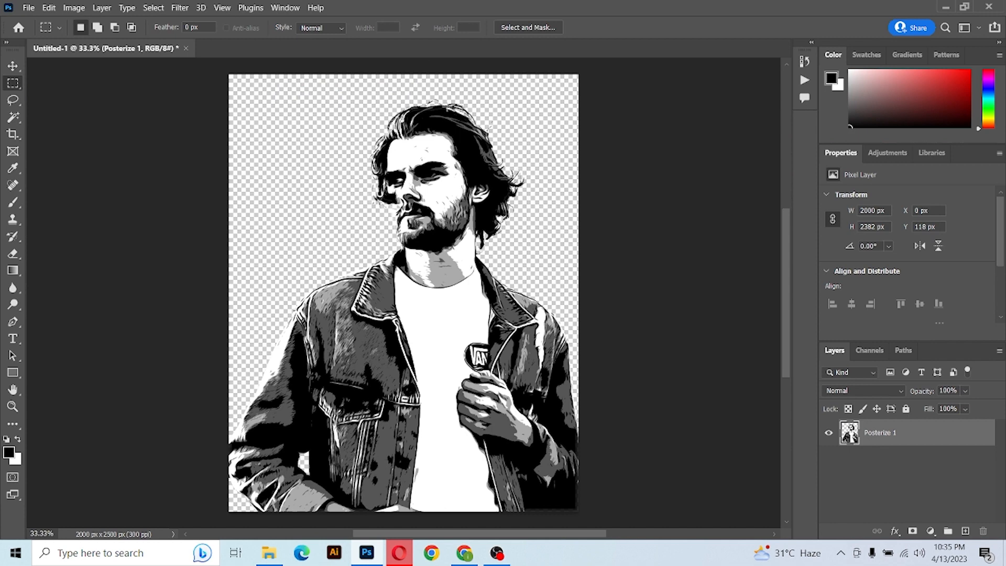
pyautogui.click(285, 8)
pyautogui.click(305, 91)
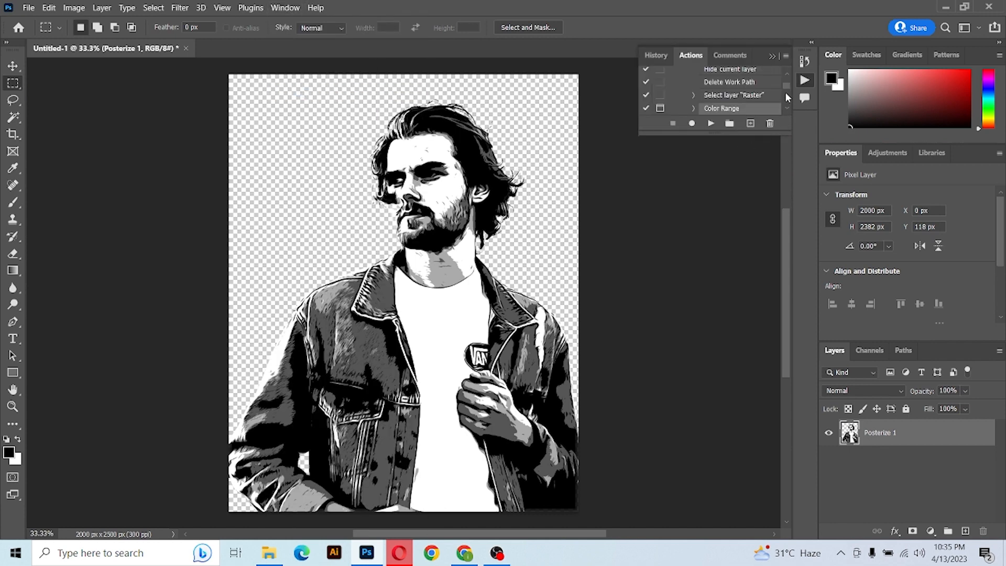
# Run the Multi-Color Vectorizer action and sample the dark tones at its first Color Range prompt.
pyautogui.moveTo(786, 91); pyautogui.dragTo(785, 74)
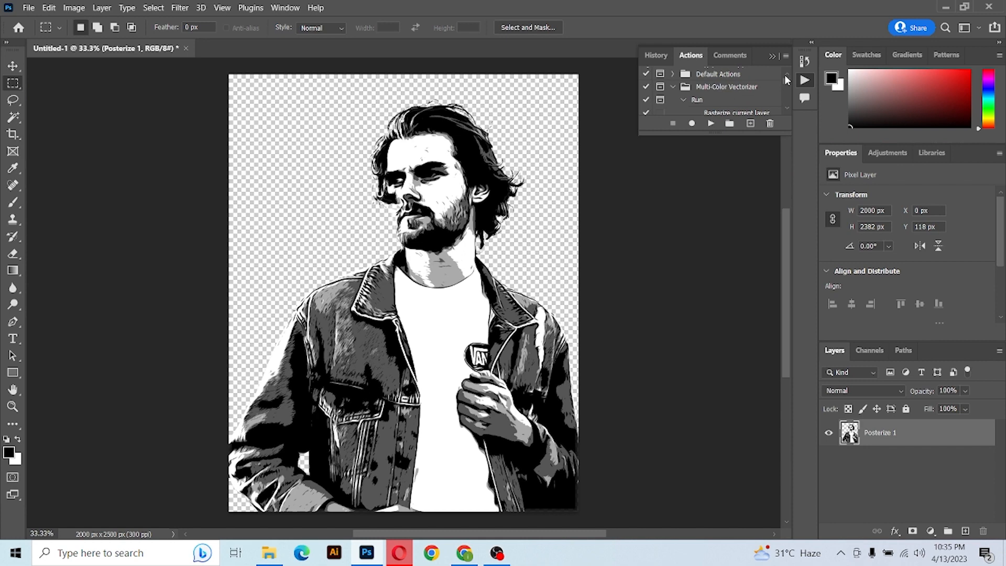
pyautogui.click(695, 101)
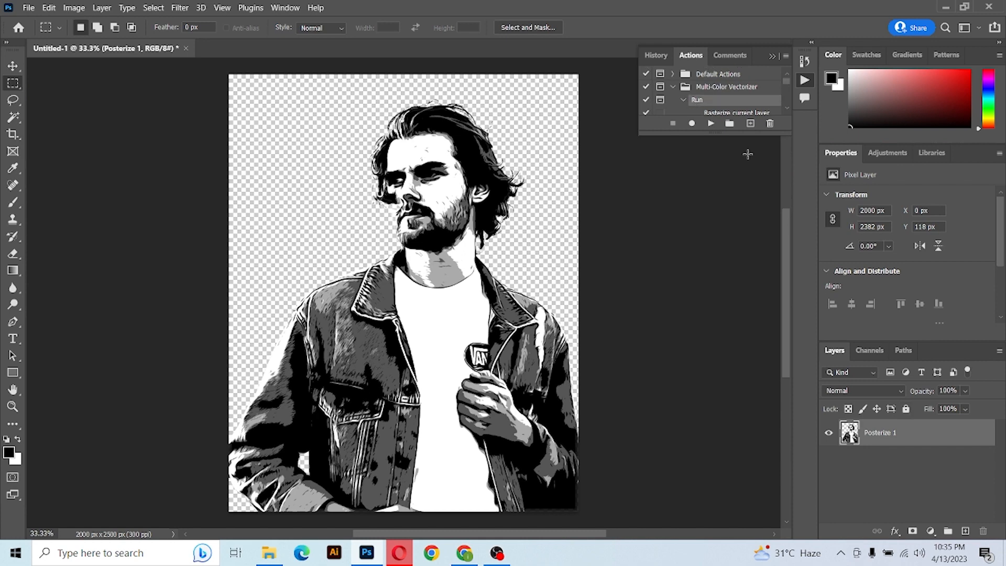
pyautogui.click(711, 125)
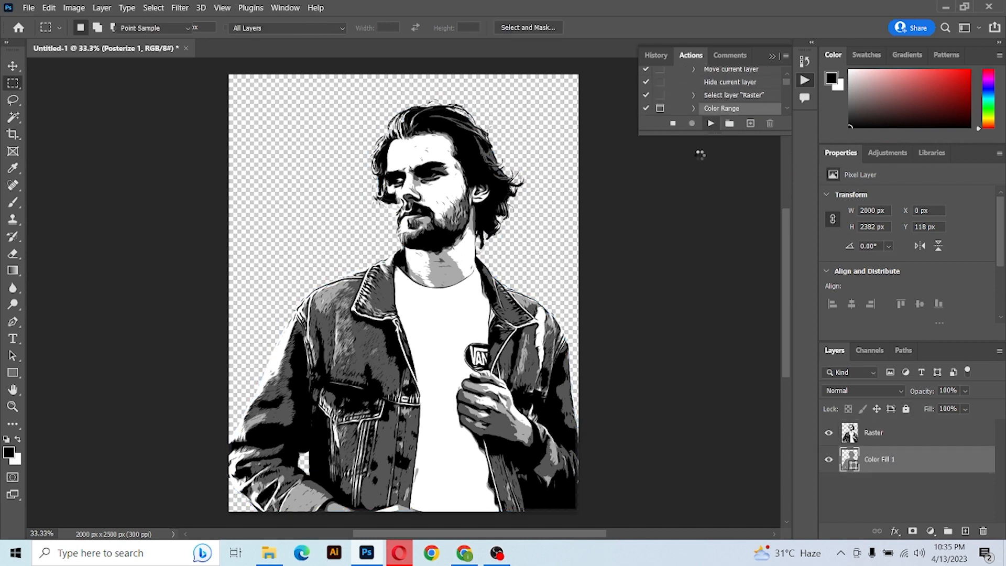
pyautogui.click(472, 161)
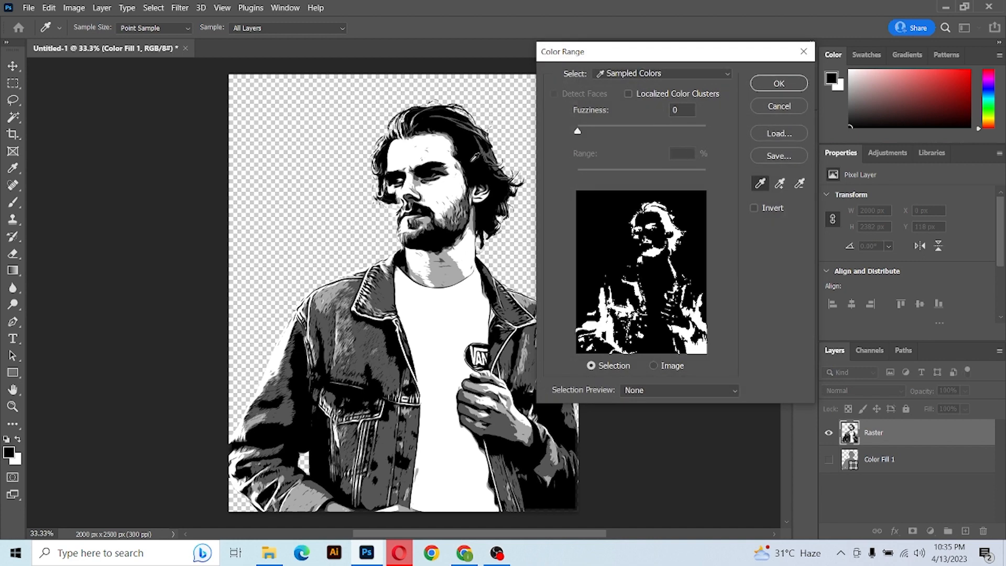
pyautogui.click(779, 83)
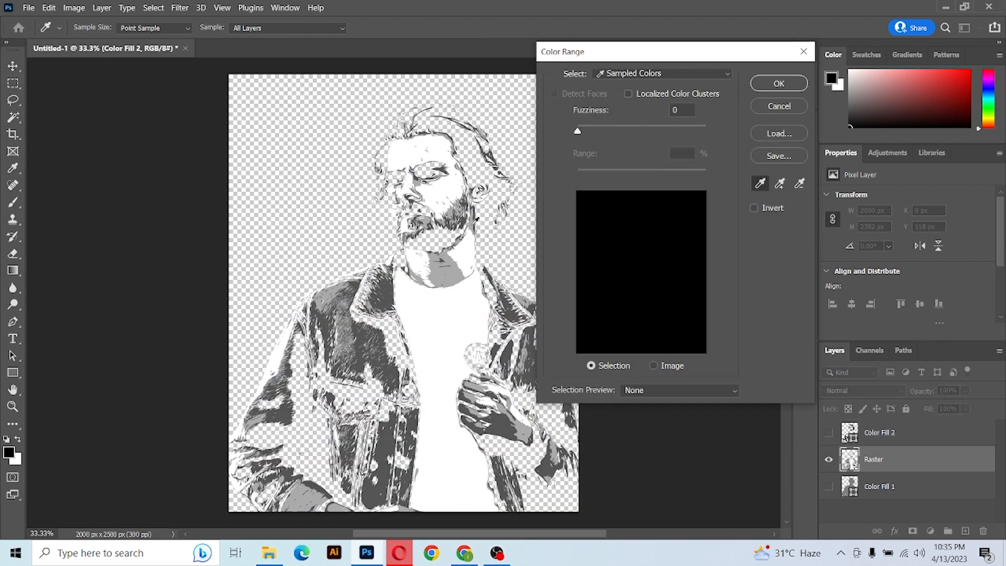
# Sample the next two tone ranges on the portrait at the following Color Range prompts, confirming each.
pyautogui.click(445, 273)
pyautogui.click(792, 80)
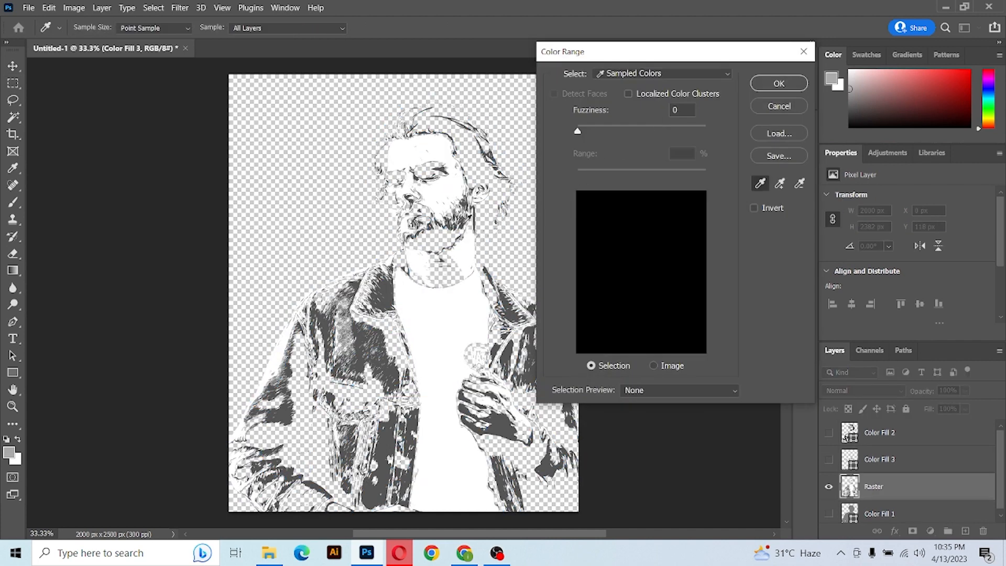
pyautogui.click(468, 219)
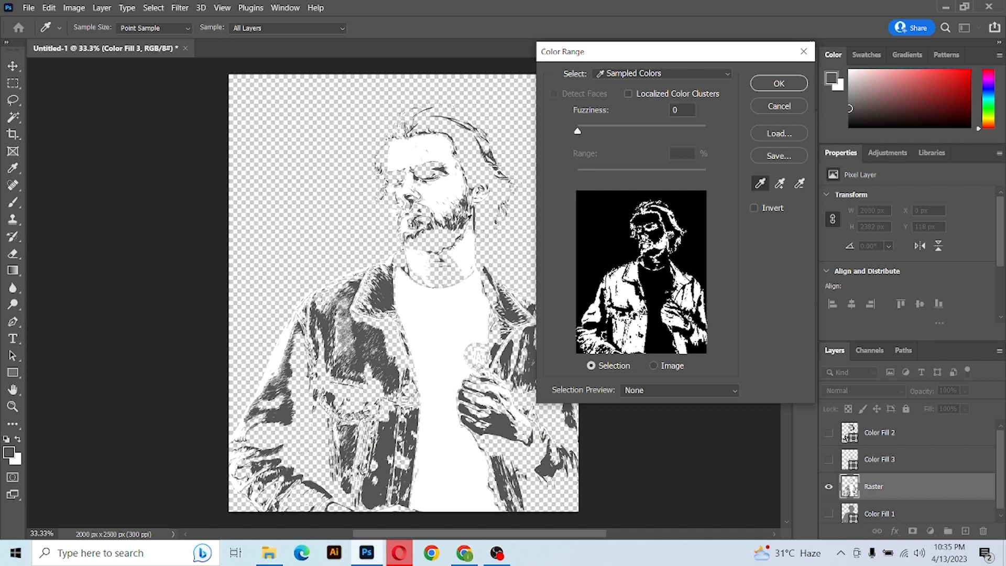
pyautogui.click(781, 84)
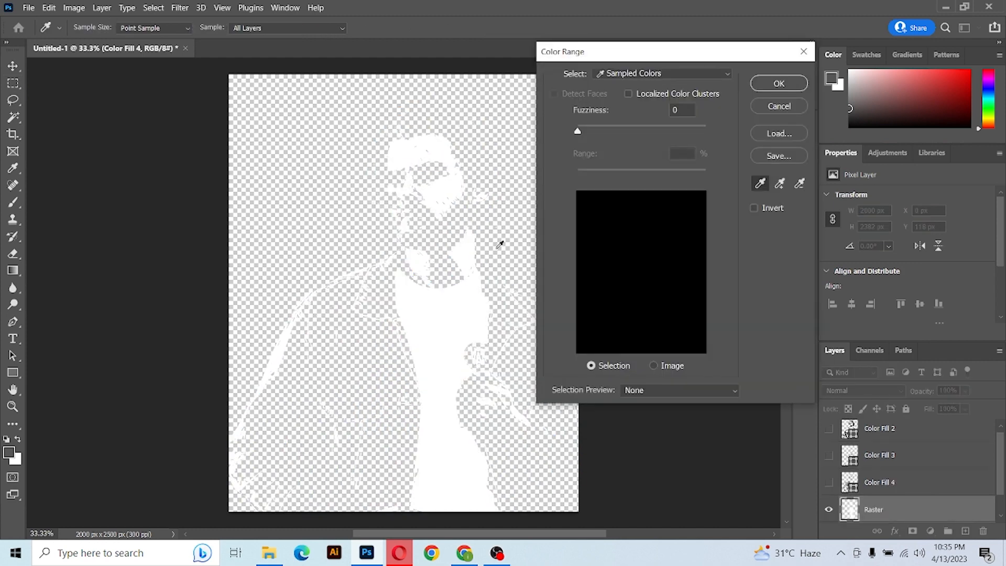
# Sample the lightest tones at the next Color Range prompt, confirm it, and close the final prompt.
pyautogui.click(457, 310)
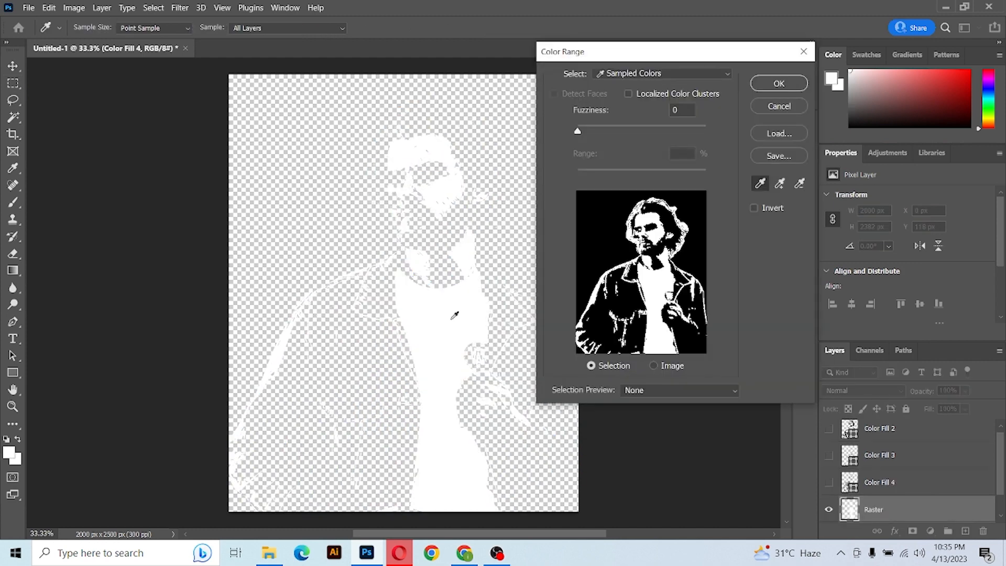
pyautogui.click(774, 84)
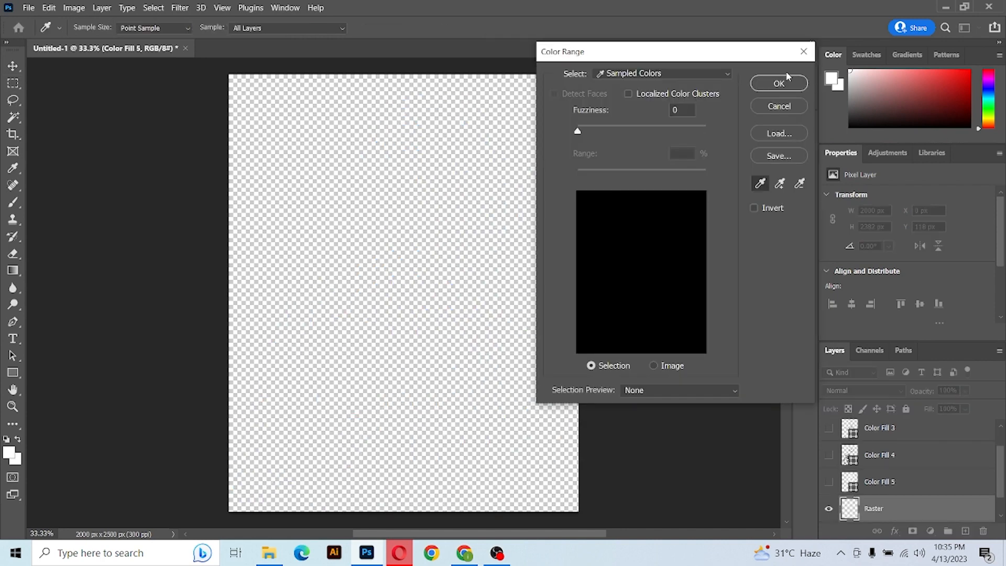
pyautogui.click(804, 51)
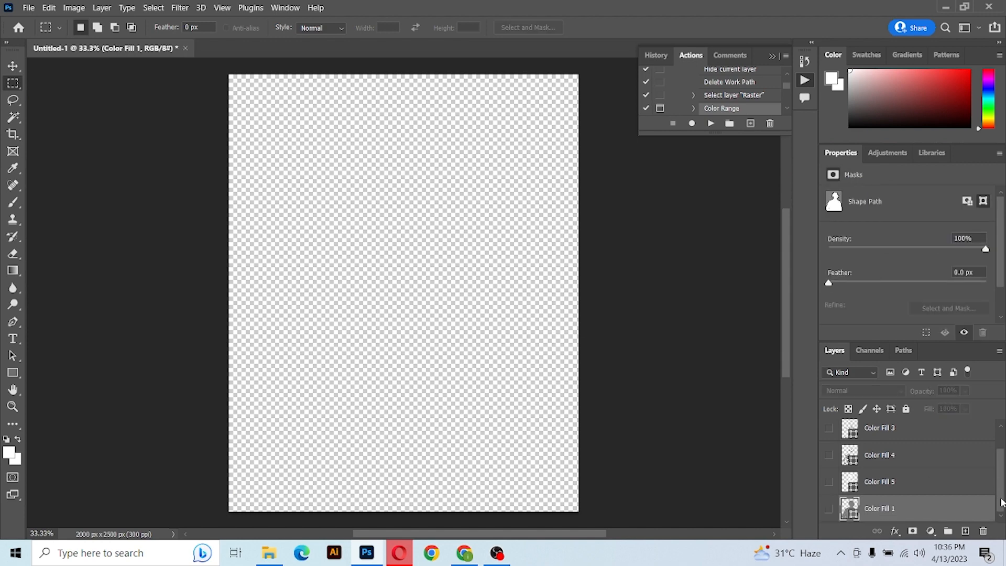
# Make the Color Fill 5, 4, 3 and 2 layers visible while keeping Color Fill 1 hidden.
pyautogui.click(828, 509)
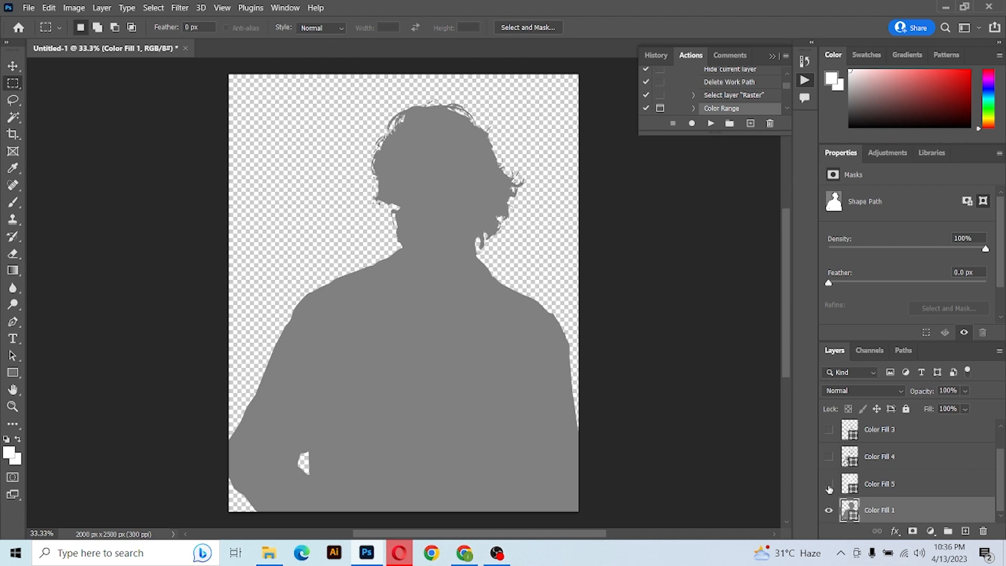
pyautogui.click(829, 484)
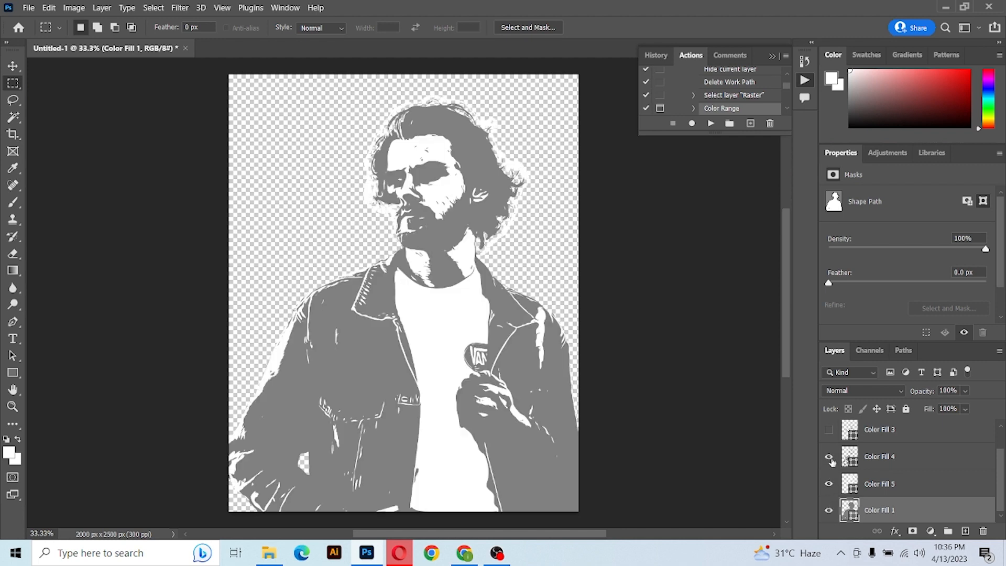
pyautogui.click(830, 457)
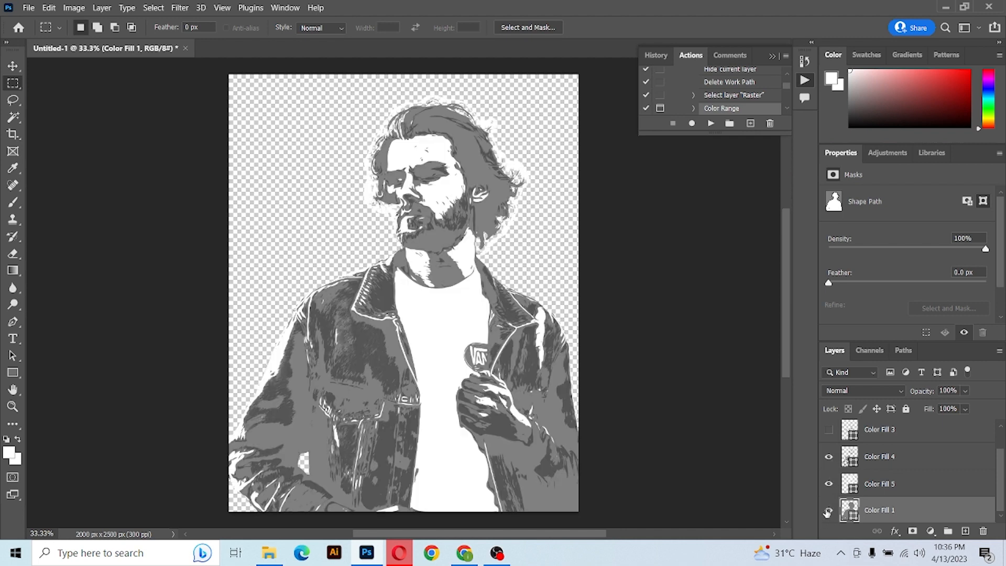
pyautogui.click(828, 431)
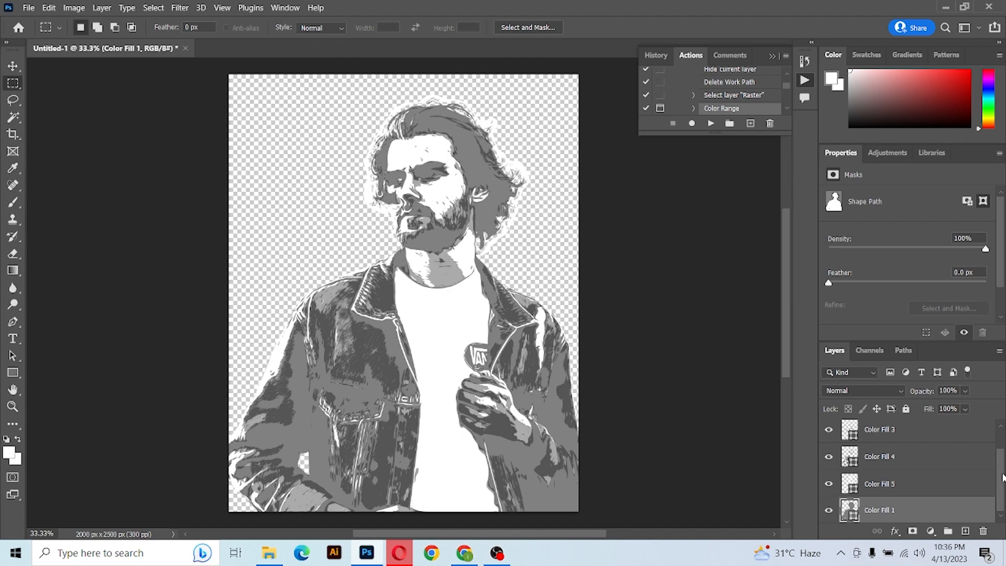
pyautogui.moveTo(1002, 477); pyautogui.dragTo(997, 439)
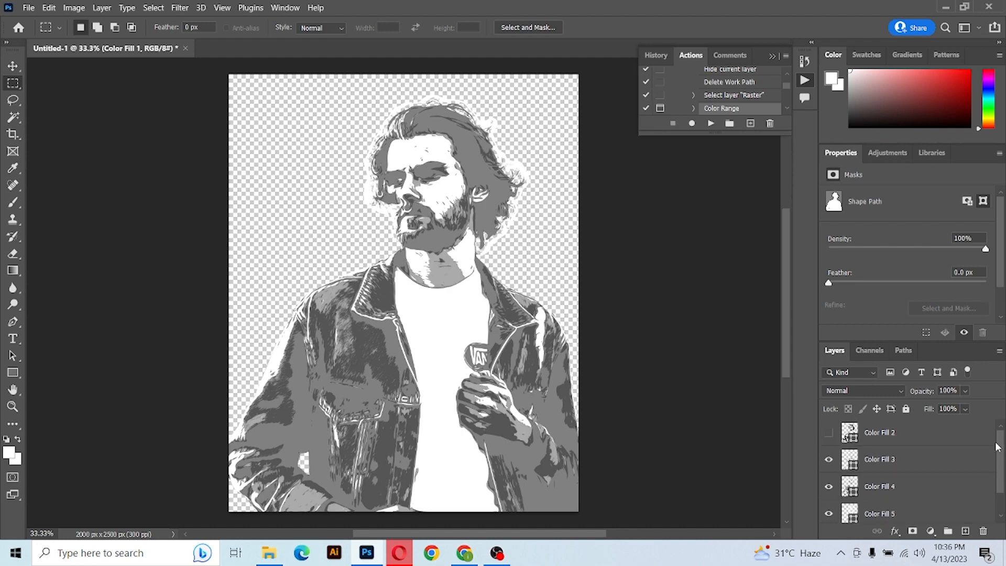
pyautogui.click(829, 433)
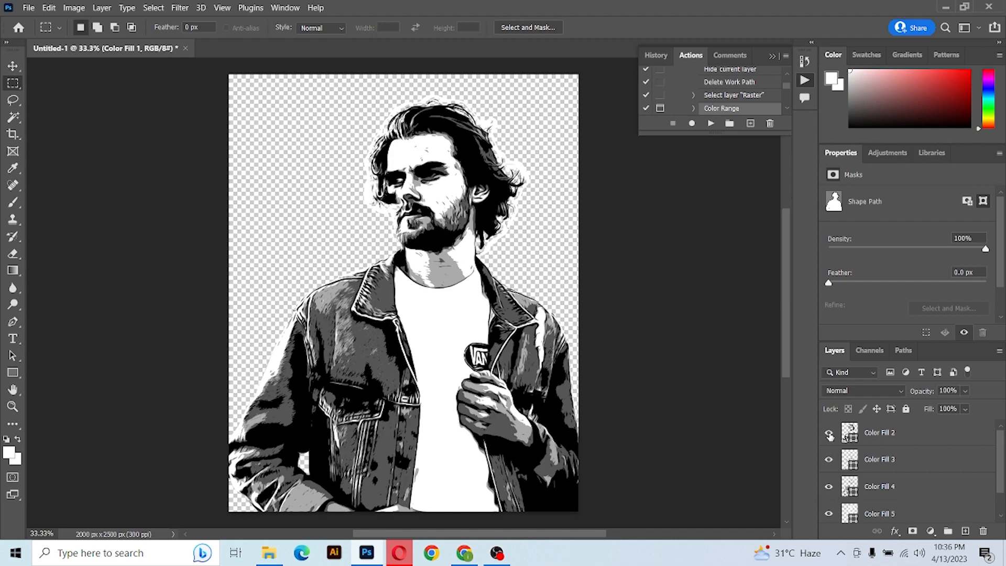
pyautogui.moveTo(998, 494); pyautogui.dragTo(1002, 530)
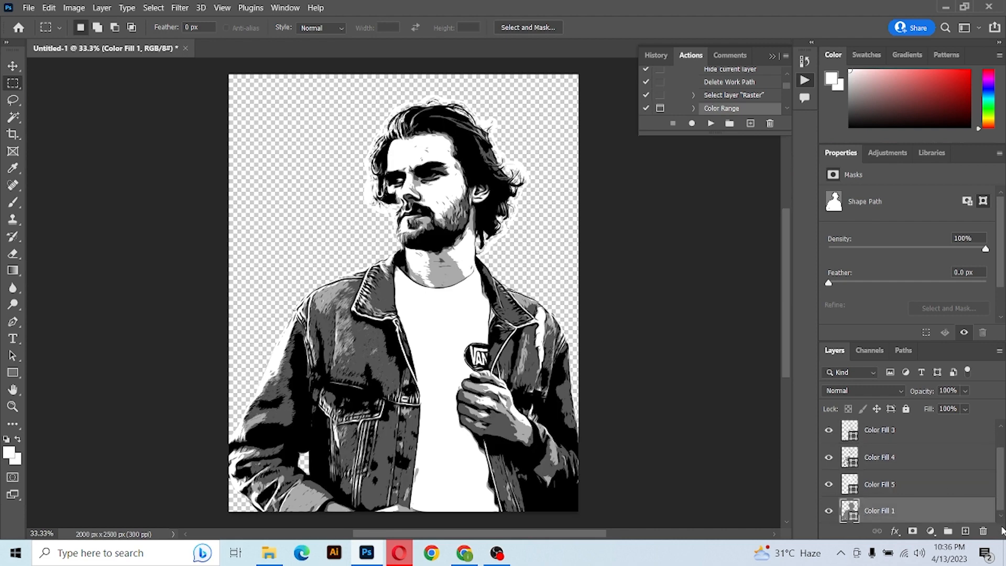
pyautogui.click(829, 511)
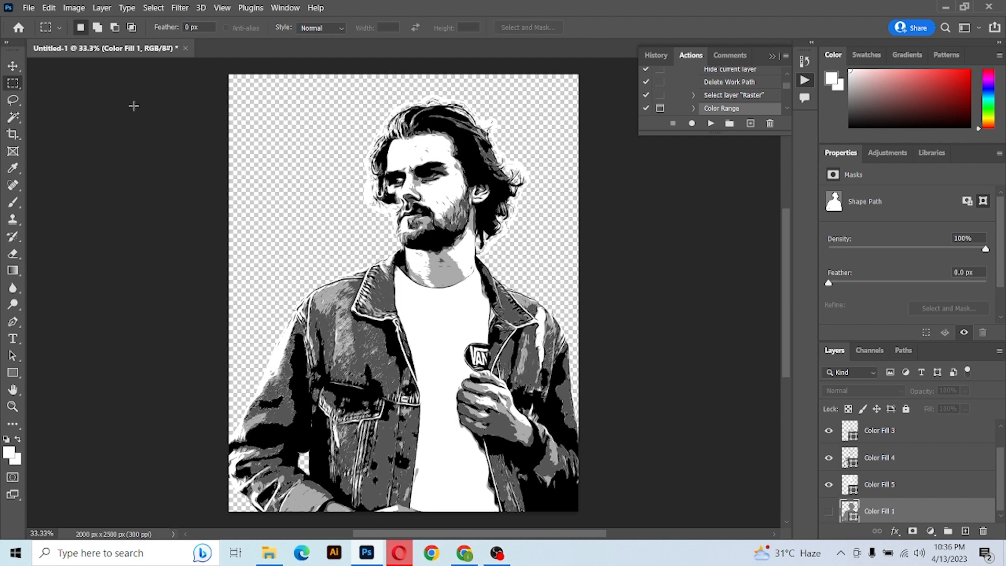
# Save the artwork as a Photoshop EPS file named V in the vector folder, accepting the EPS options.
pyautogui.click(30, 8)
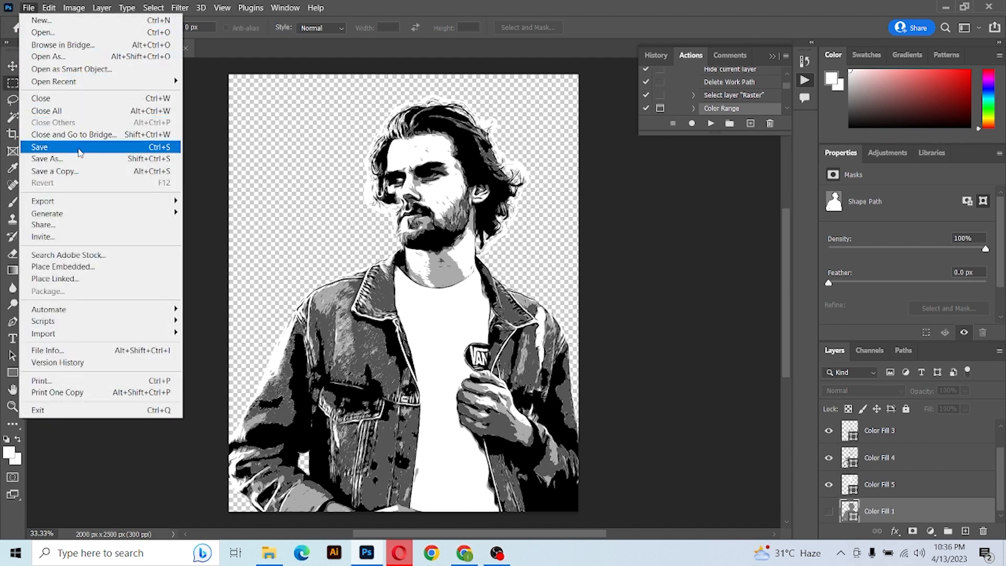
pyautogui.click(78, 158)
pyautogui.click(155, 261)
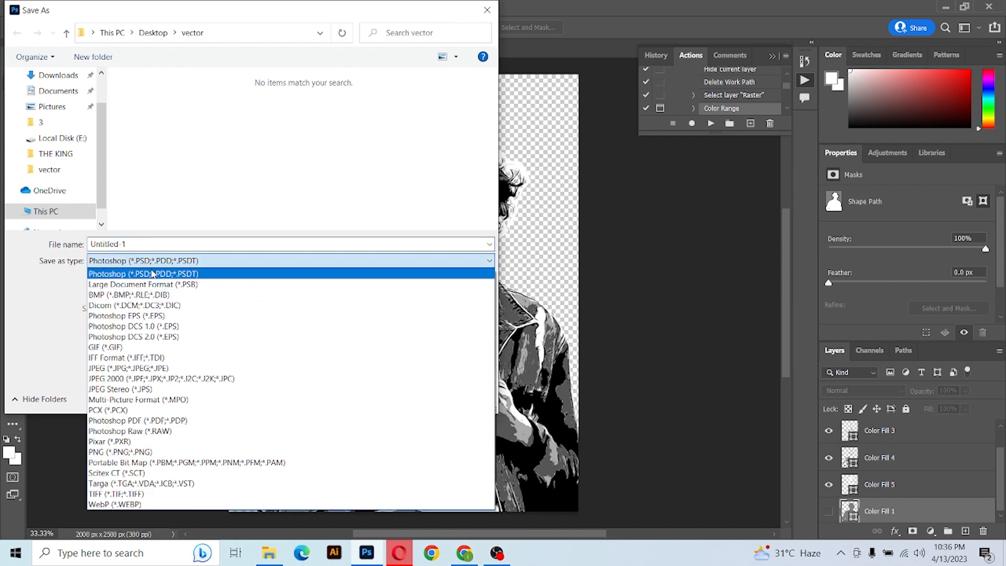
pyautogui.click(151, 316)
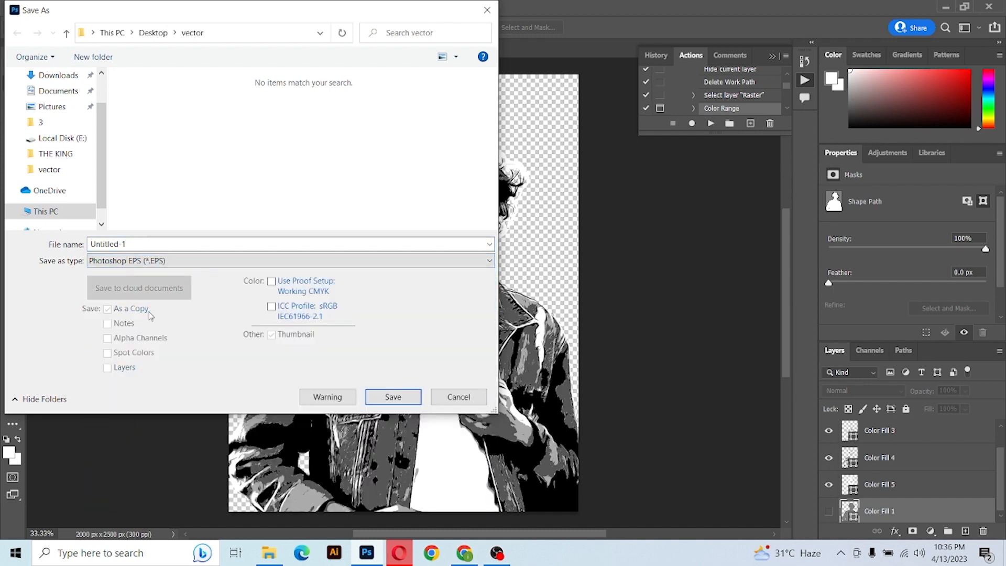
pyautogui.click(142, 245)
pyautogui.write('Vector')
pyautogui.click(389, 398)
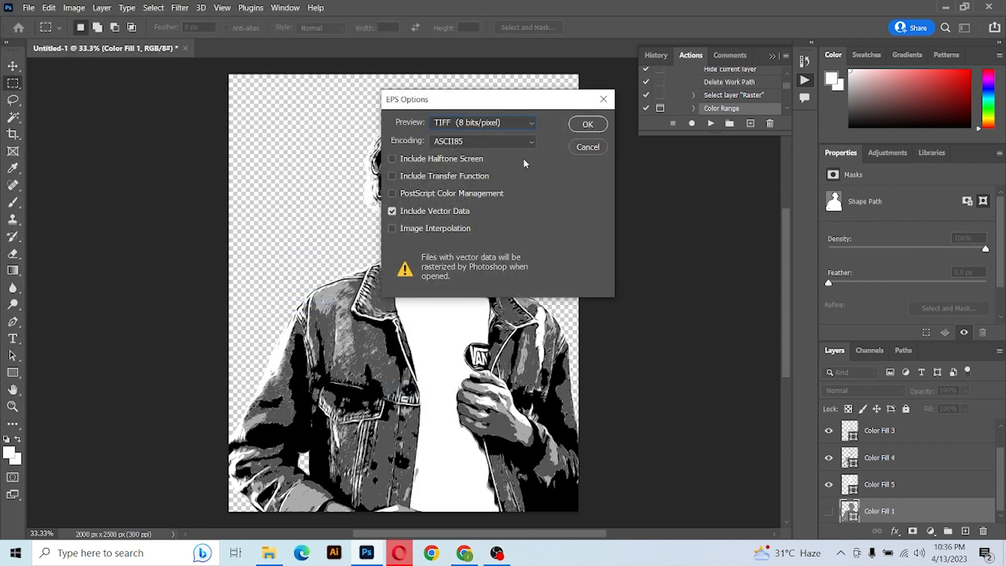
pyautogui.click(585, 125)
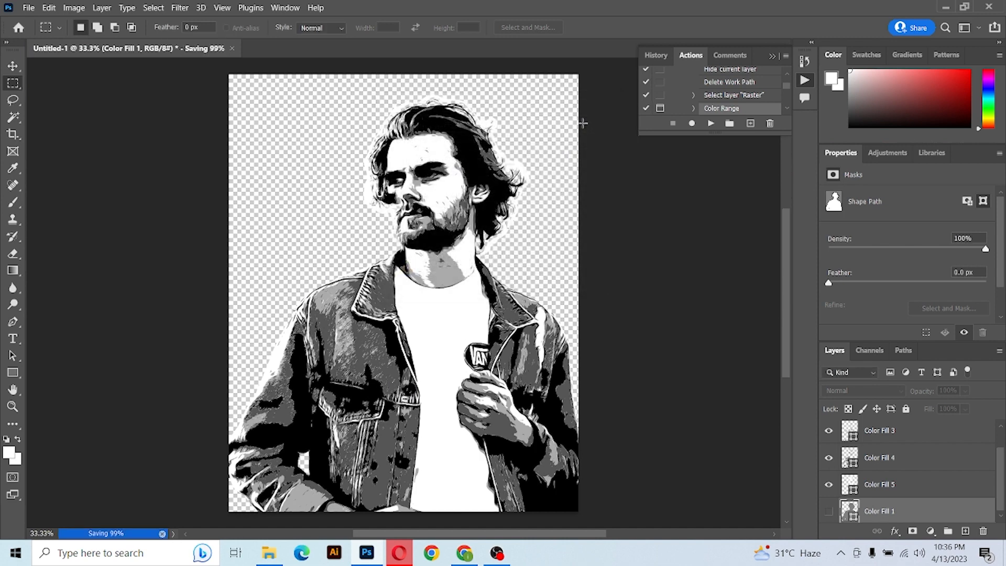